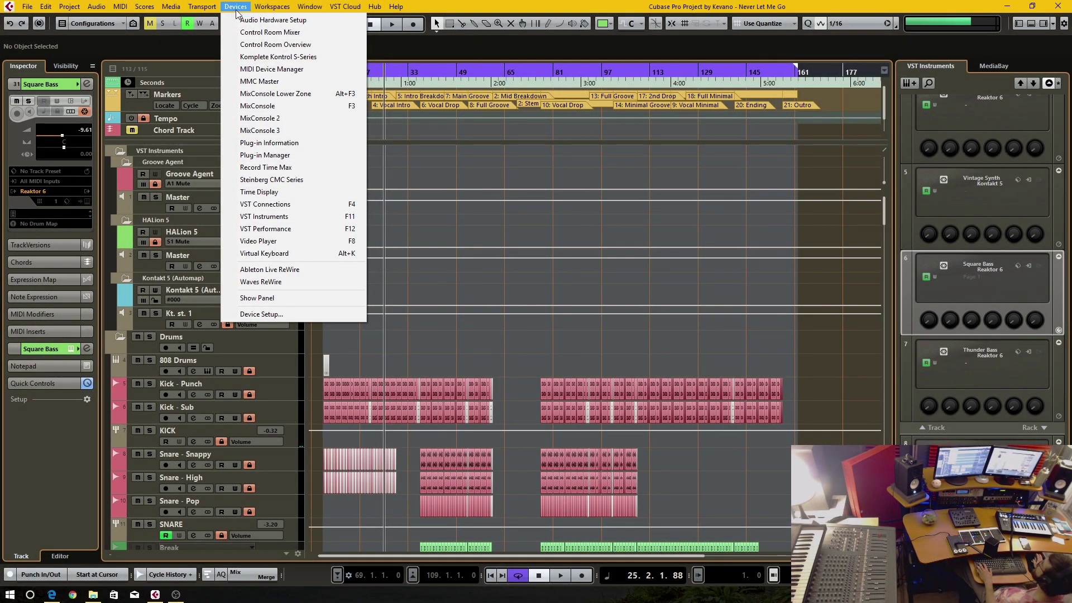
# In Device Setup, keep the Yamaha Steinberg USB ASIO driver and uncheck Activate Multi Processing.
pyautogui.click(280, 313)
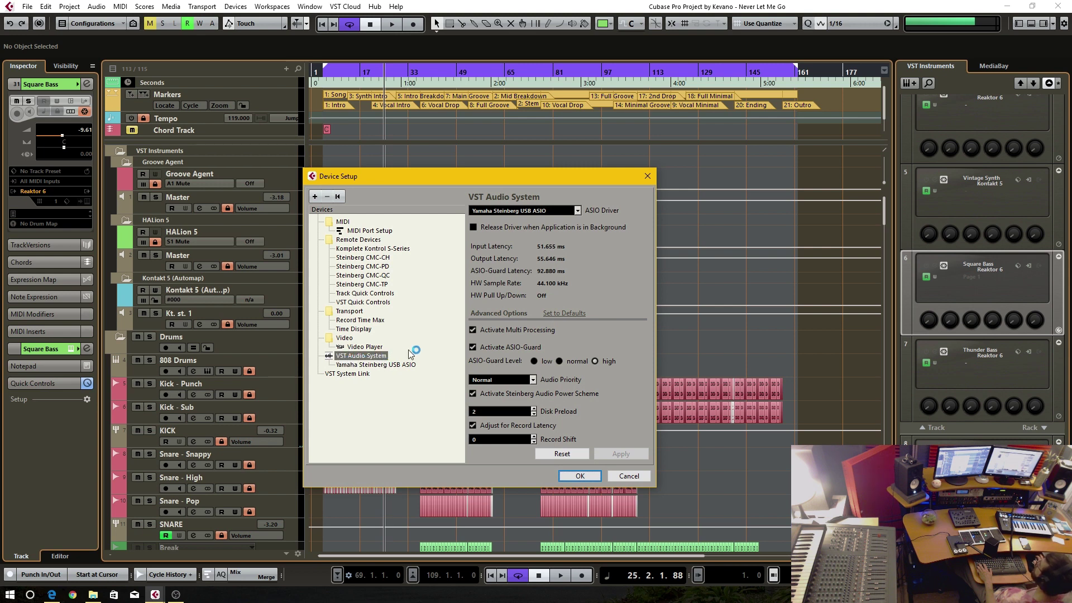
pyautogui.click(577, 212)
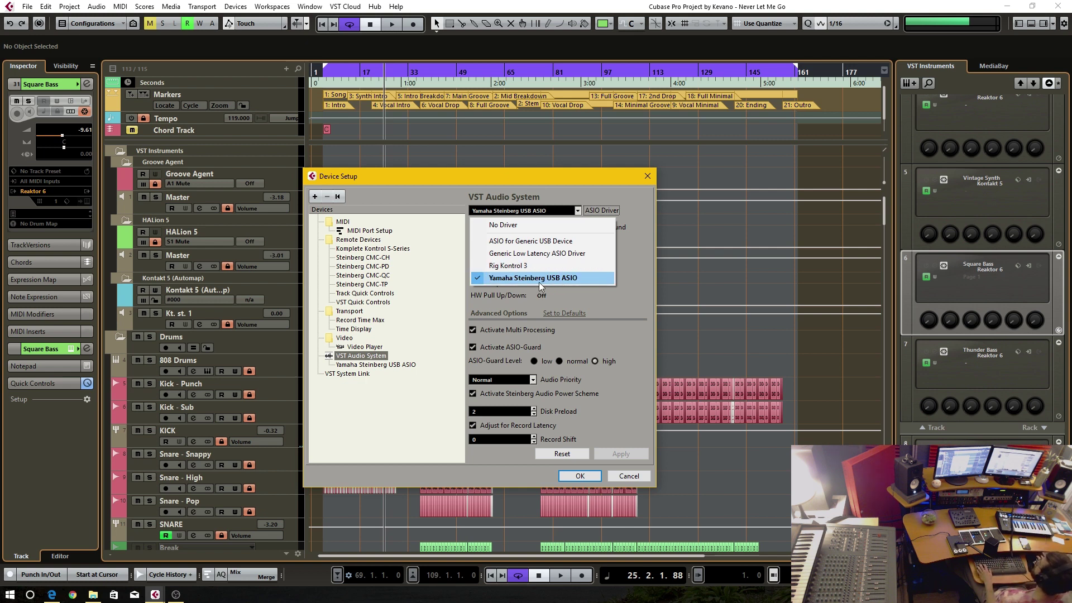
pyautogui.click(615, 224)
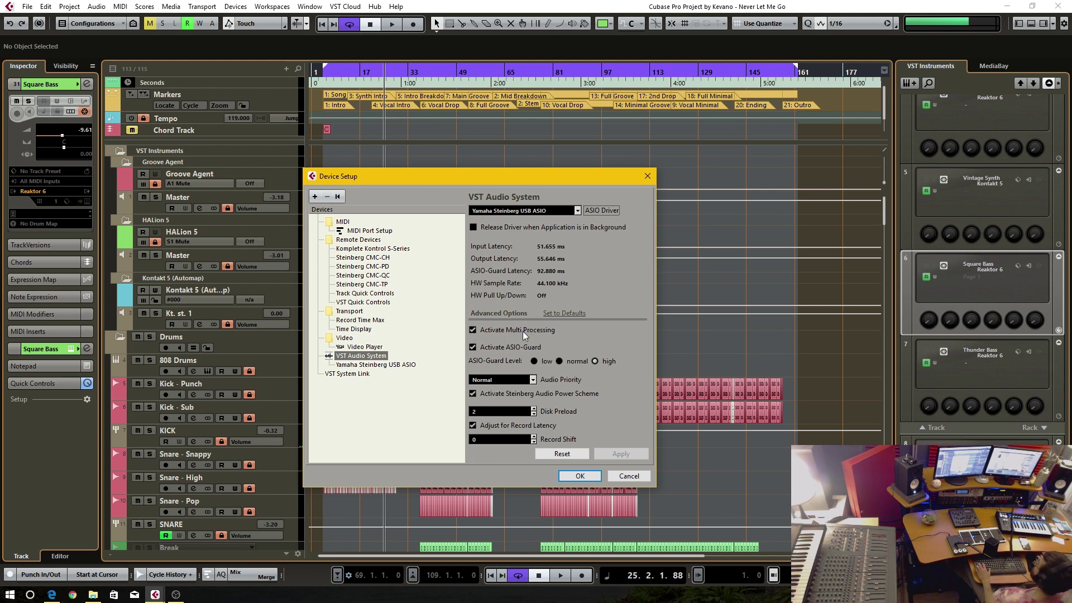
pyautogui.doubleClick(500, 331)
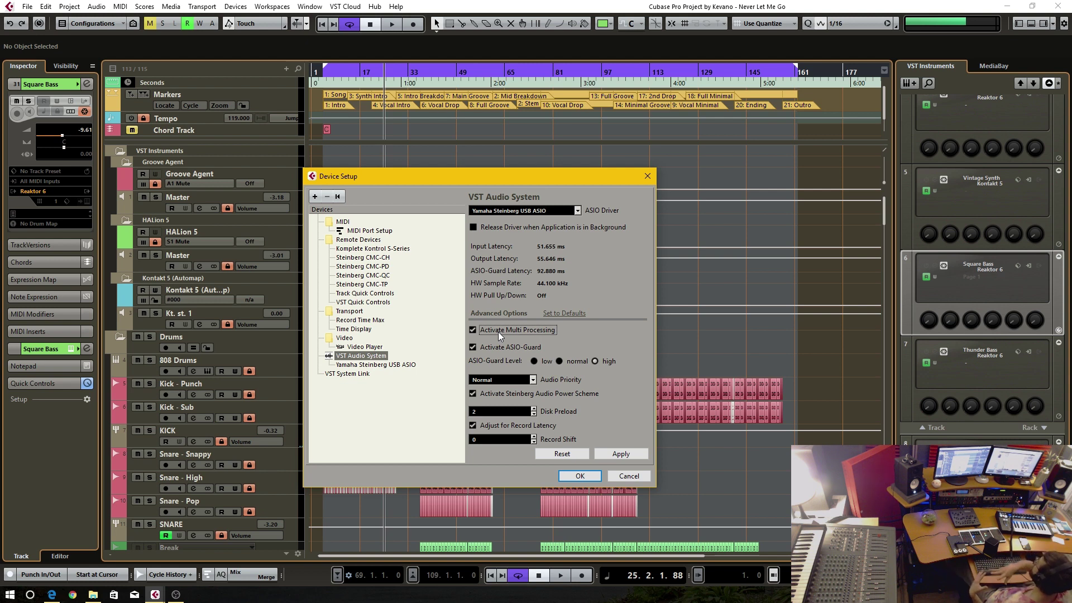
pyautogui.click(498, 331)
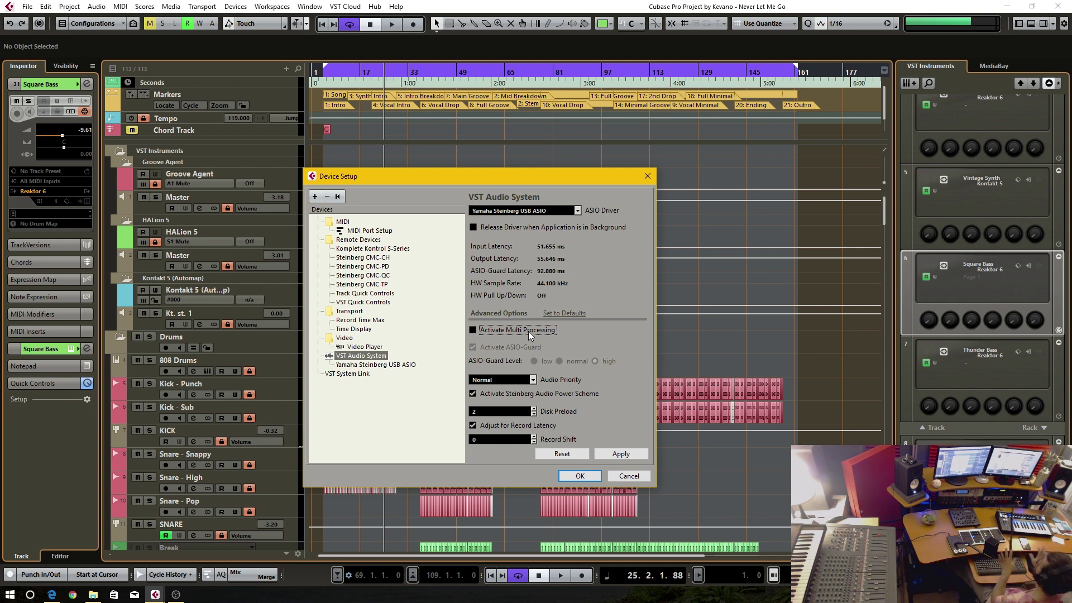
# Confirm the device settings, glance at the VST Performance load, and bring up the Devices menu.
pyautogui.click(580, 476)
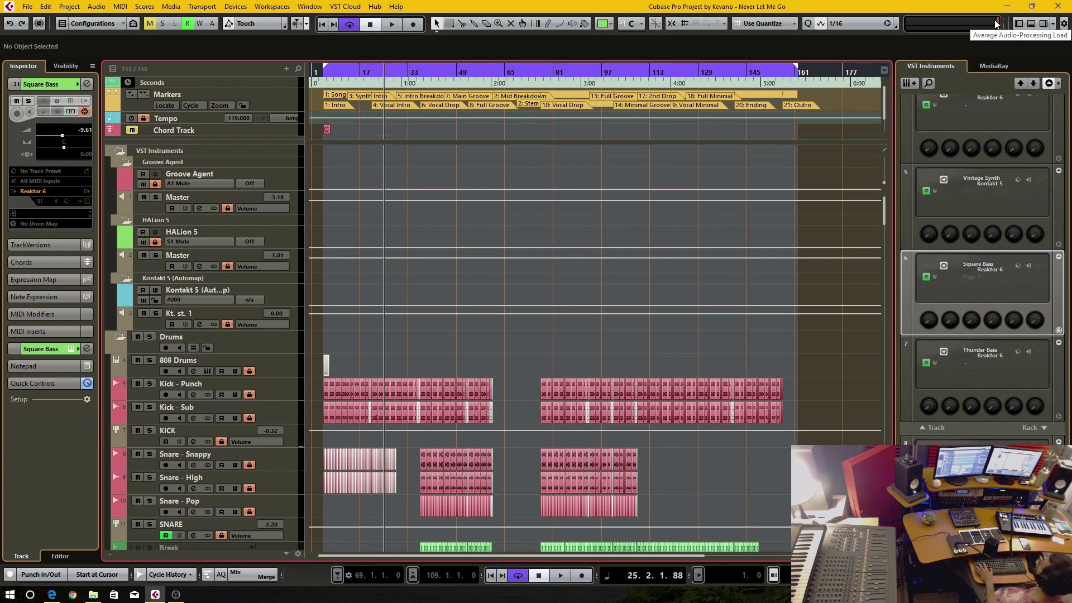
pyautogui.click(986, 21)
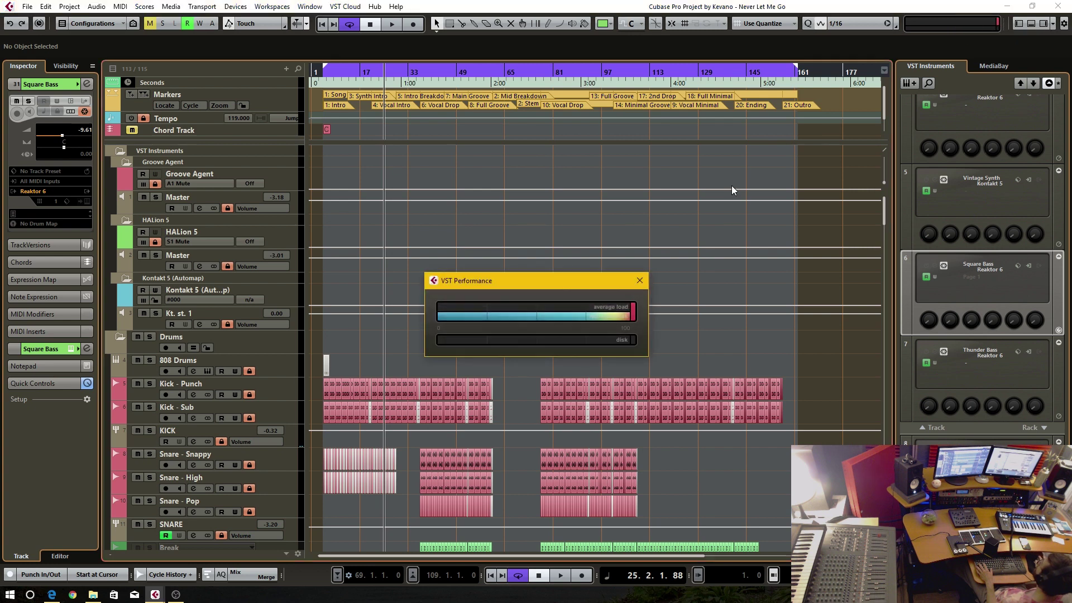
pyautogui.click(640, 281)
pyautogui.click(353, 8)
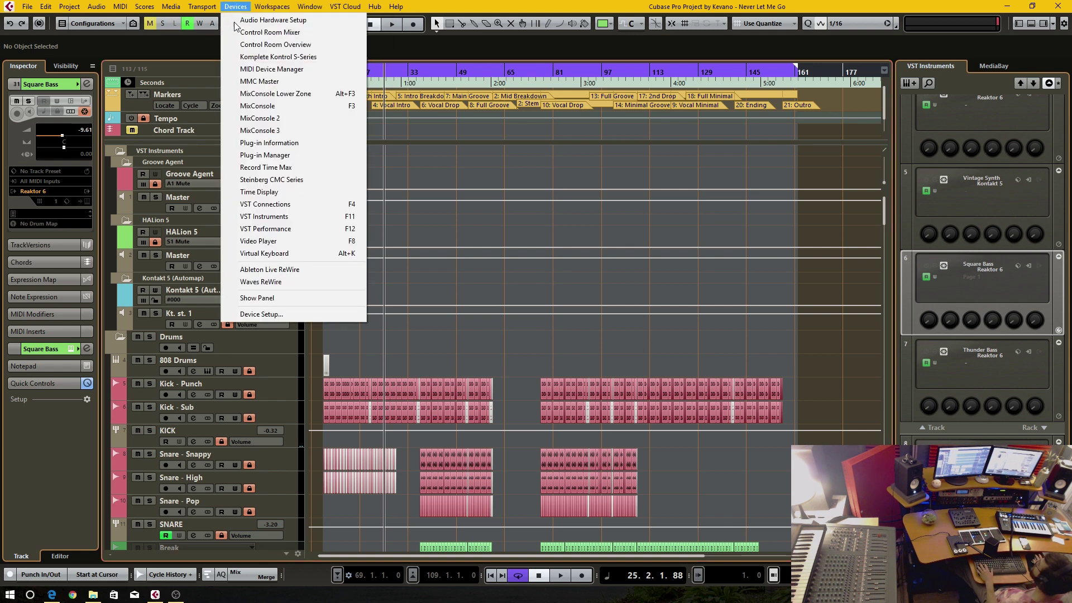
# Re-enable multi processing and ASIO-Guard at the high level, apply, and view the Yamaha ports.
pyautogui.click(250, 314)
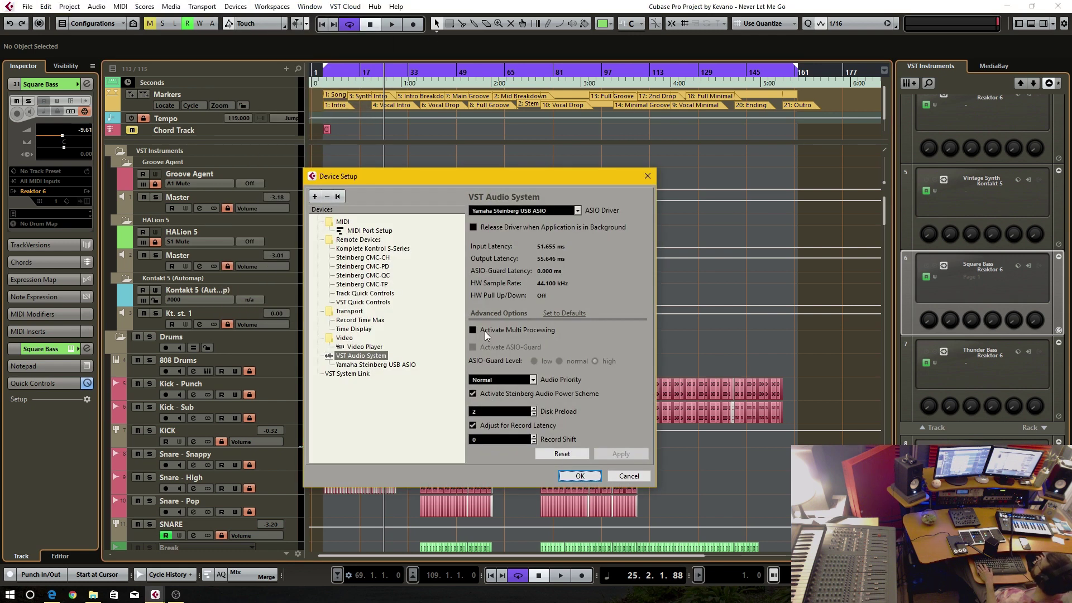
pyautogui.click(484, 330)
pyautogui.click(488, 350)
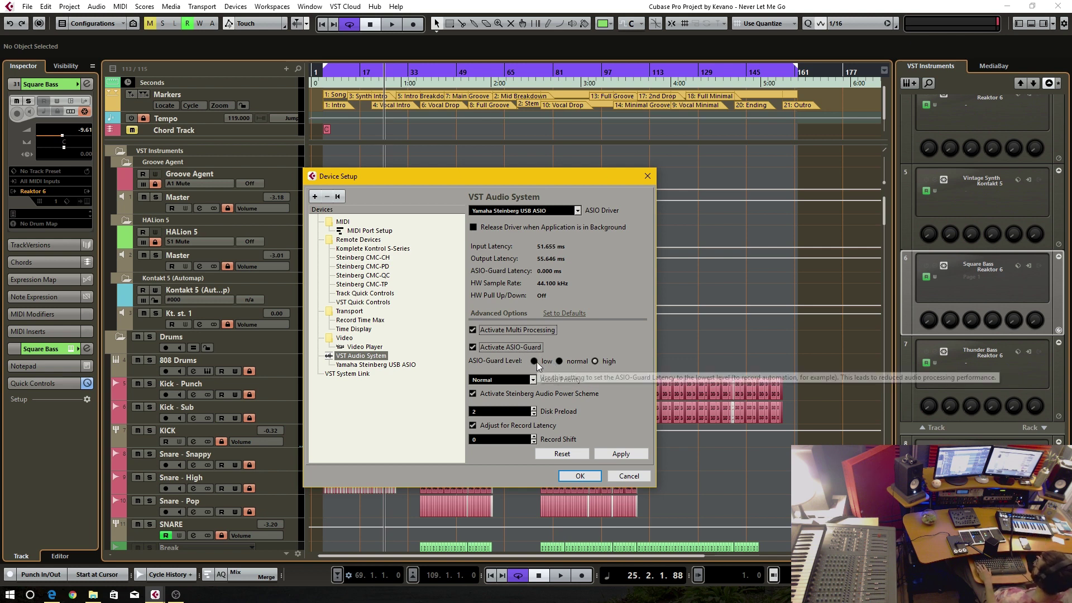
pyautogui.click(534, 360)
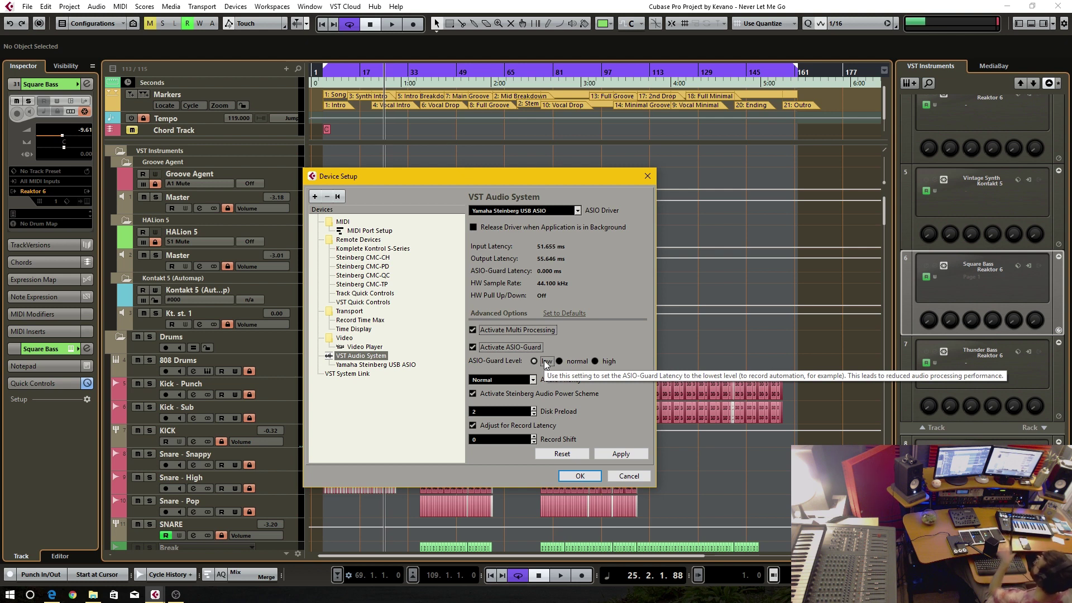
pyautogui.click(595, 361)
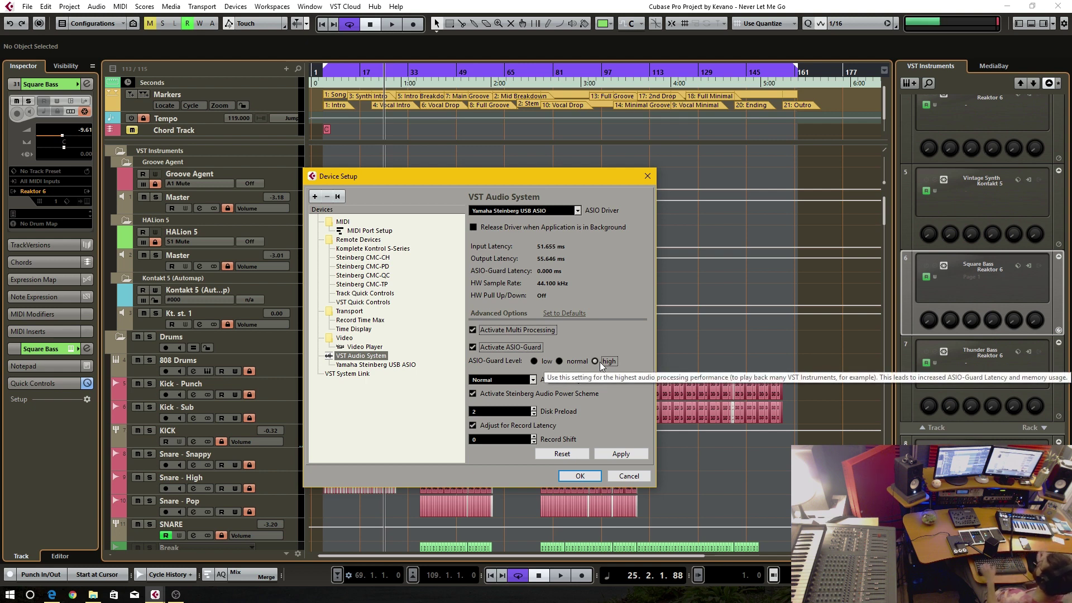
pyautogui.click(621, 455)
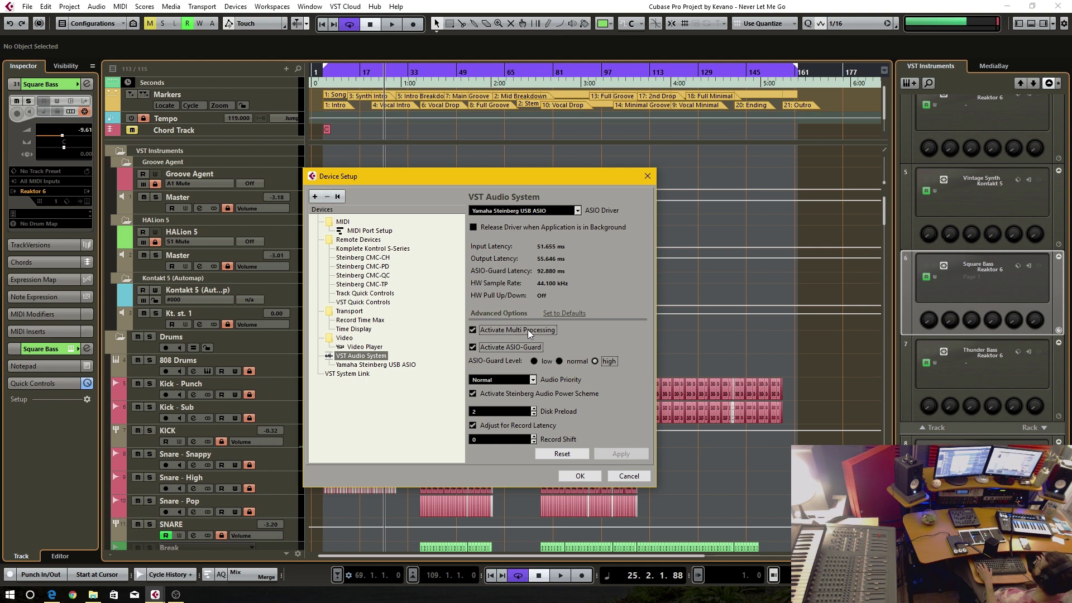
pyautogui.click(353, 365)
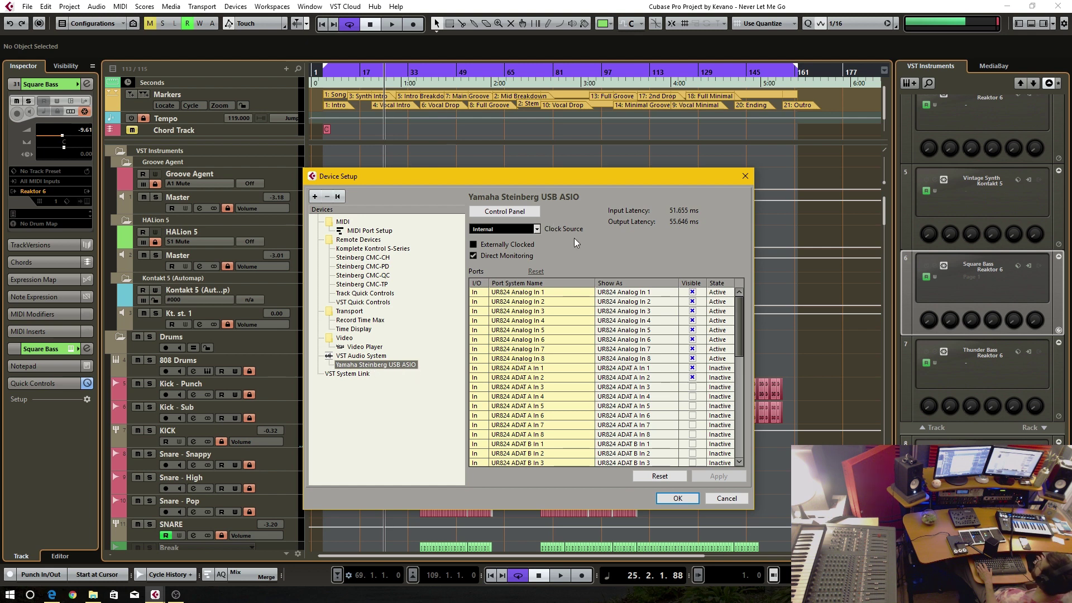
# Set the Yamaha Steinberg USB driver's buffer size to 64 Samples and close Device Setup.
pyautogui.click(510, 210)
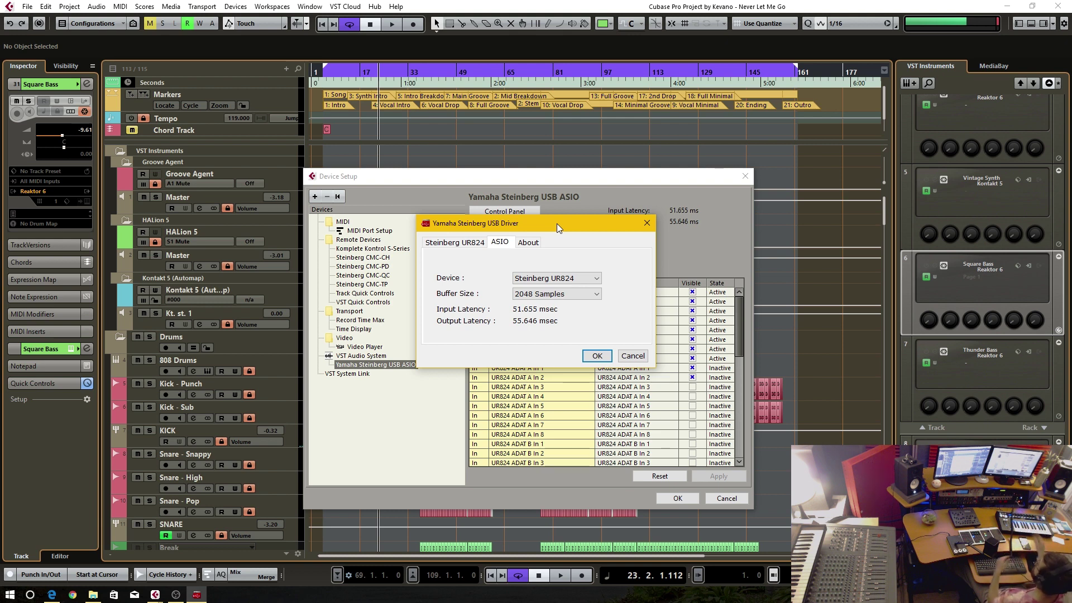
pyautogui.moveTo(557, 223)
pyautogui.mouseDown()
pyautogui.moveTo(582, 225)
pyautogui.moveTo(556, 230)
pyautogui.mouseUp()
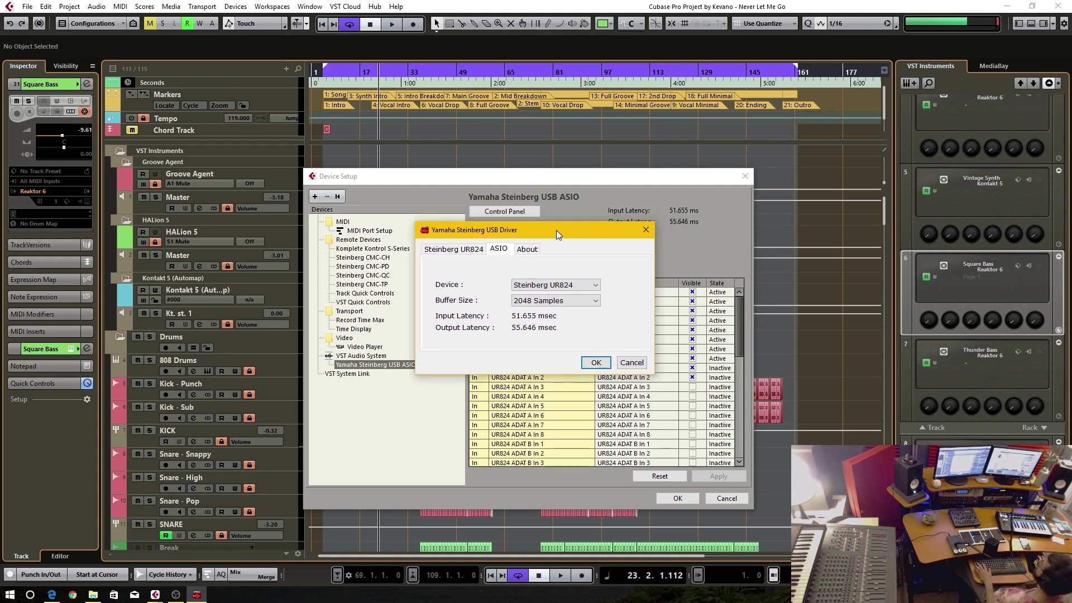
pyautogui.click(554, 301)
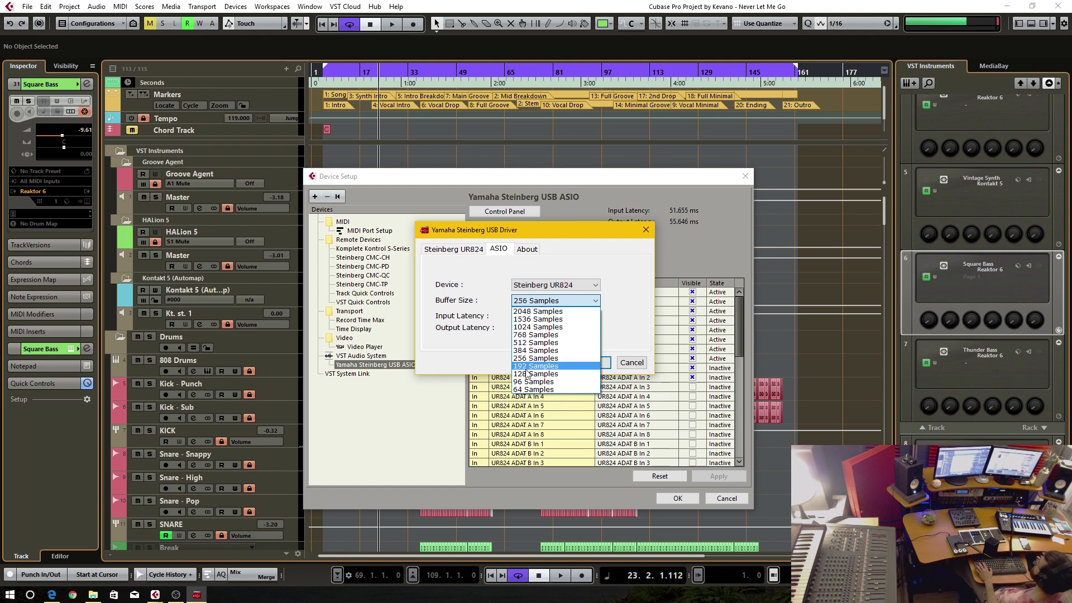
pyautogui.click(518, 391)
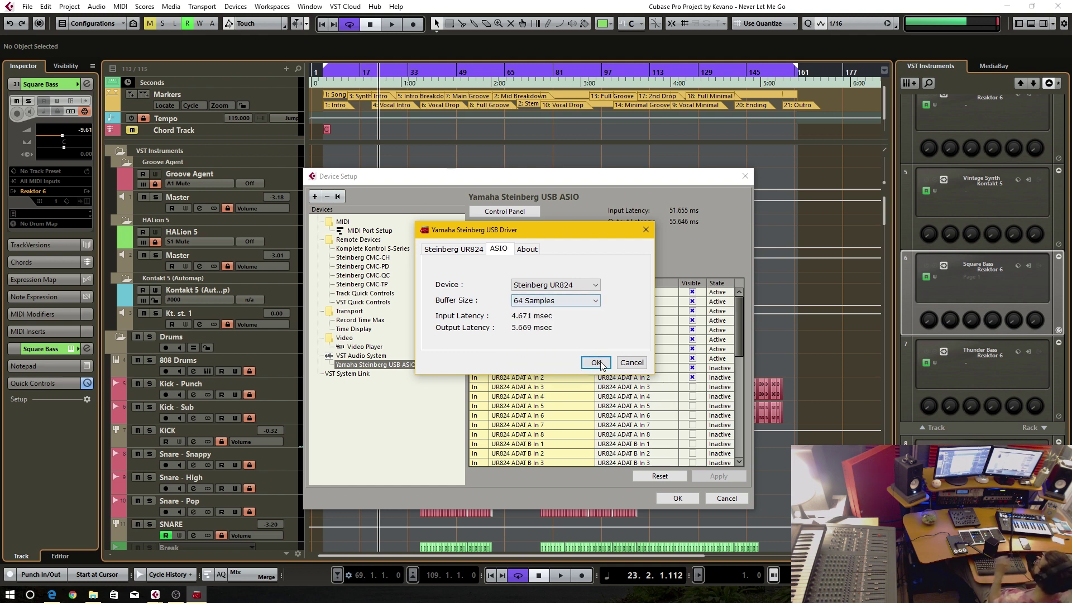
pyautogui.click(599, 365)
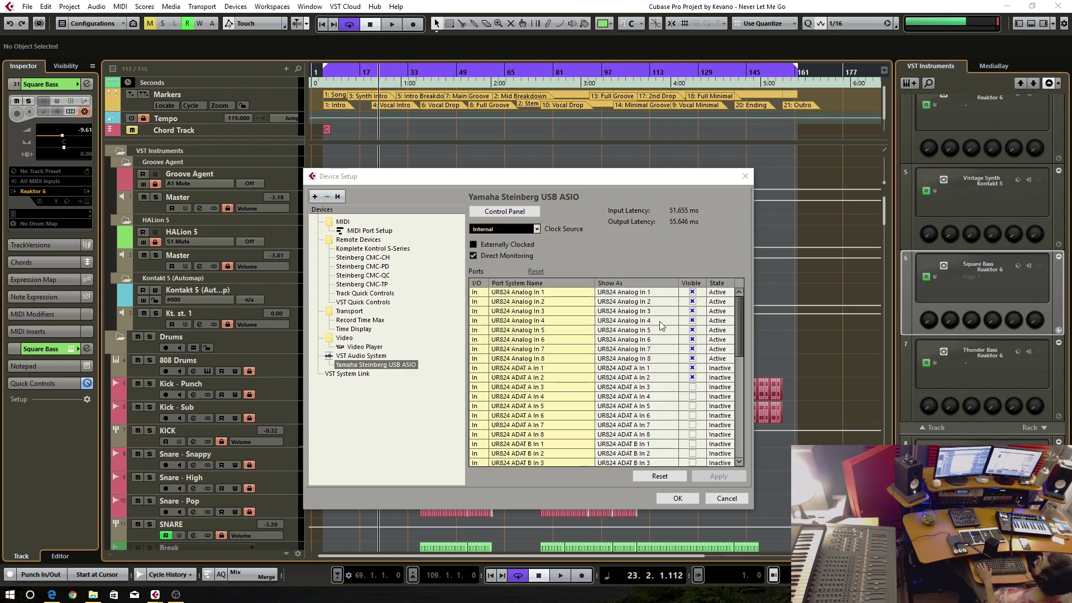
pyautogui.click(676, 498)
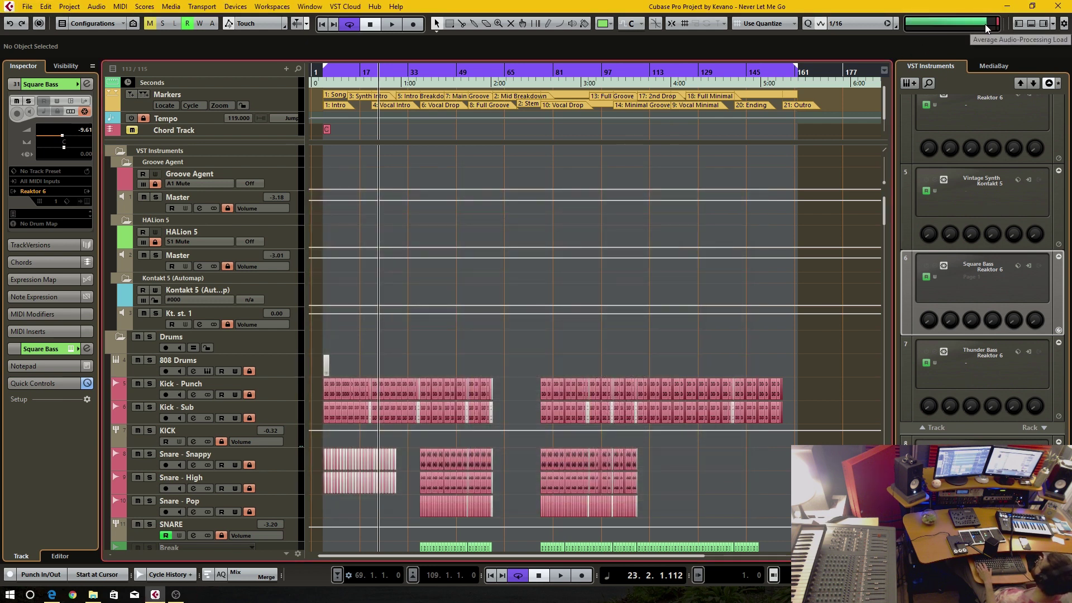
# Check the VST Performance load, then play briefly from bar 22 at the 64-sample buffer.
pyautogui.click(985, 24)
pyautogui.click(984, 22)
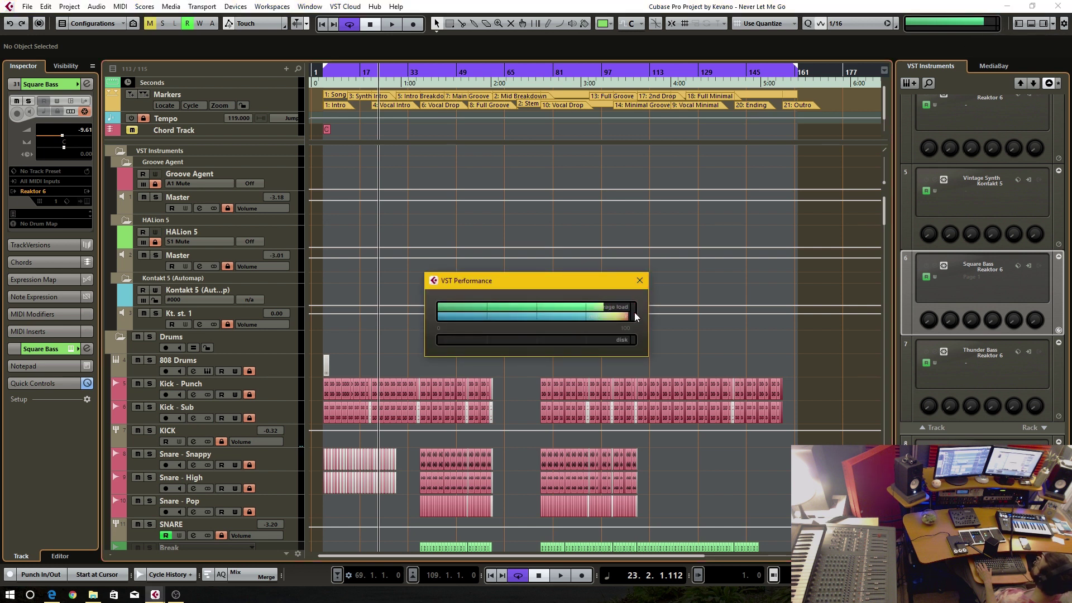
pyautogui.click(640, 282)
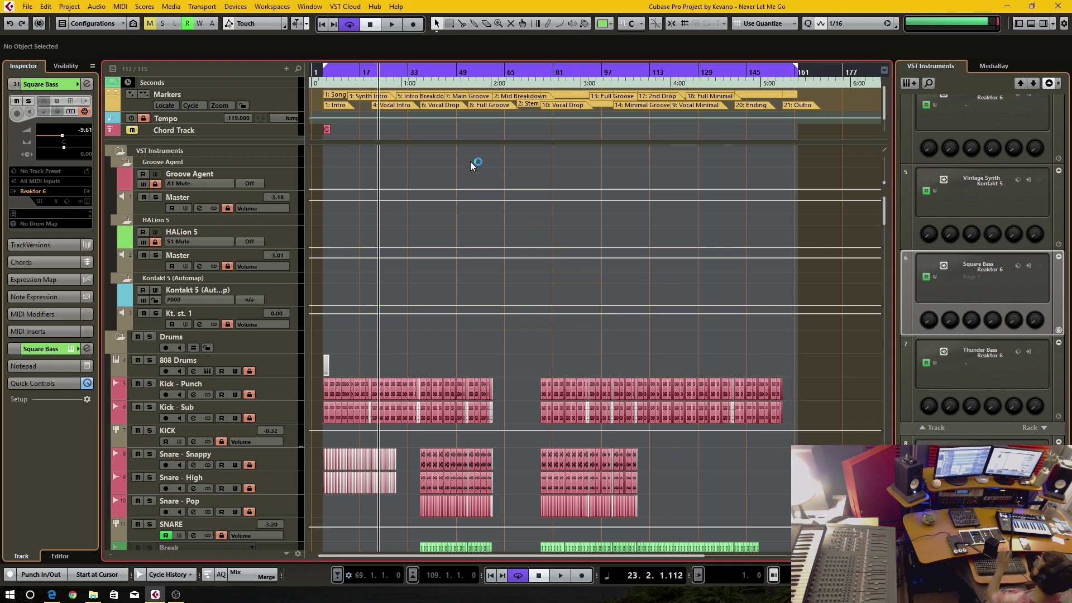
pyautogui.click(375, 71)
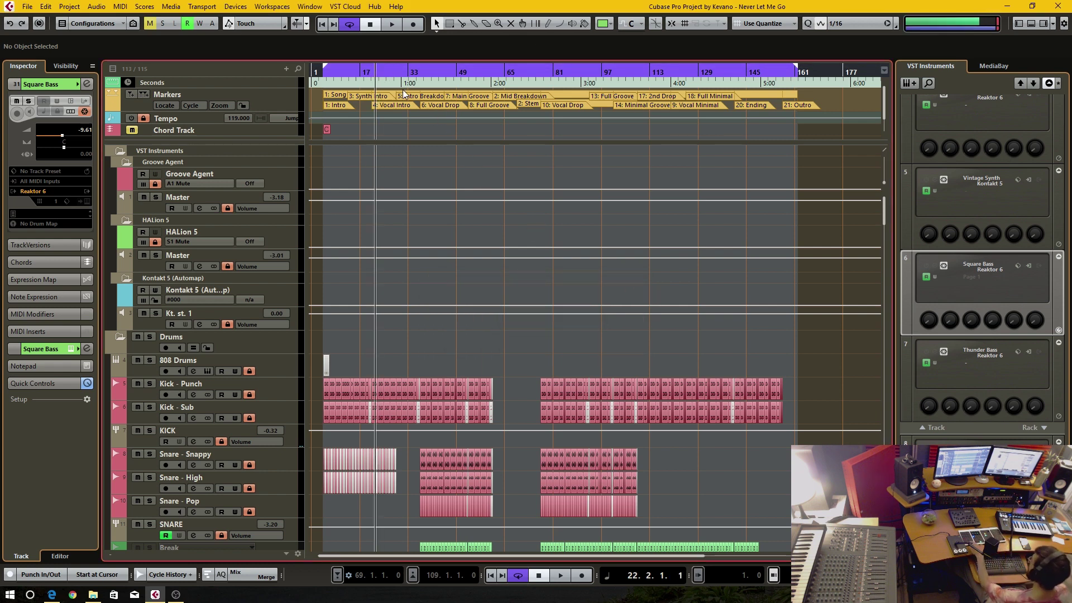
pyautogui.press('space')
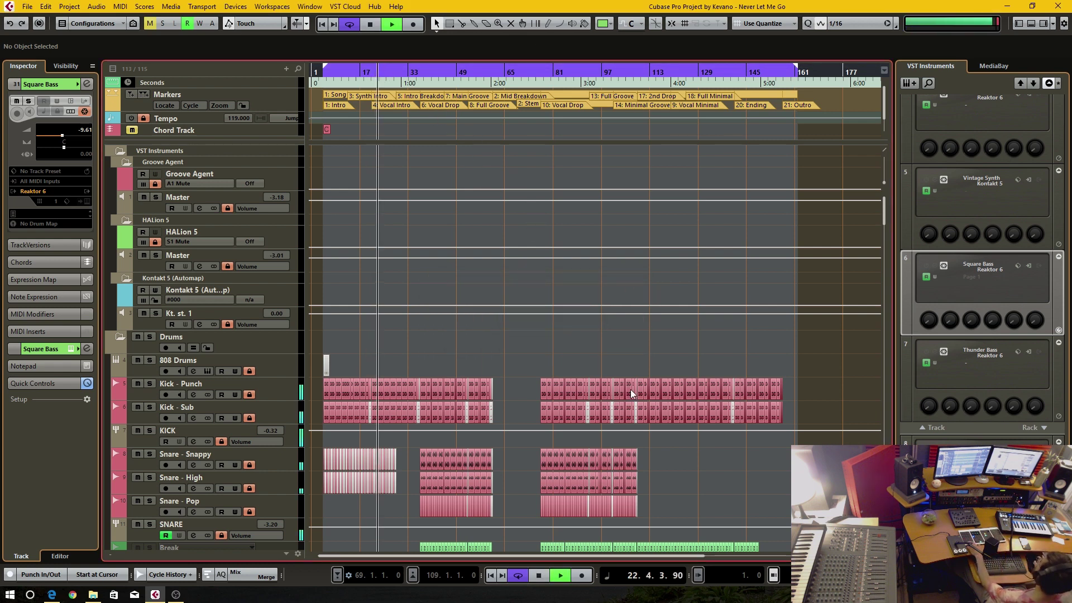
pyautogui.press('space')
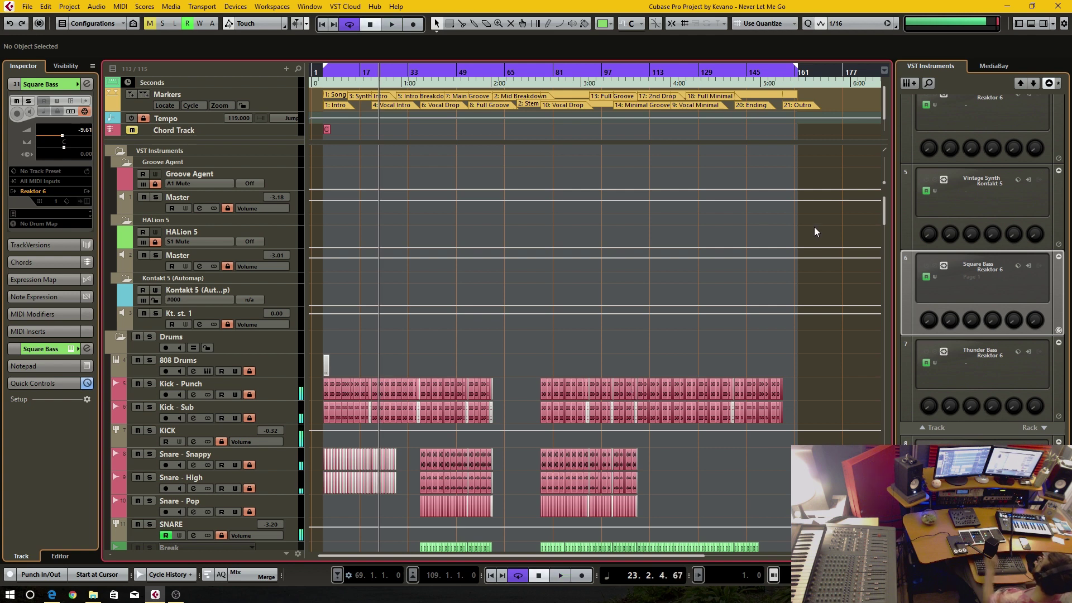
pyautogui.click(240, 14)
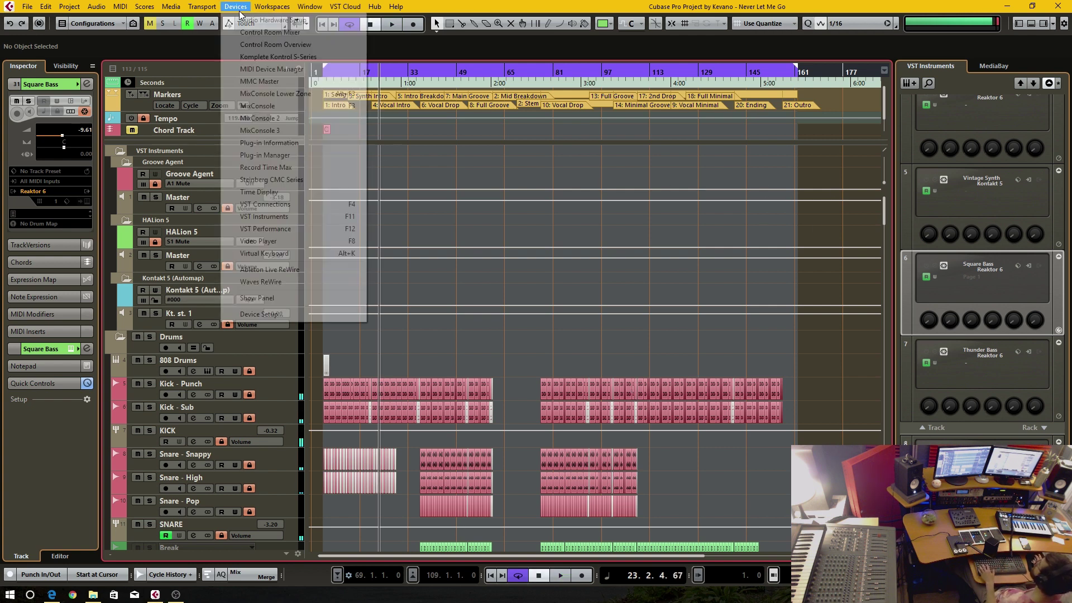
pyautogui.click(273, 316)
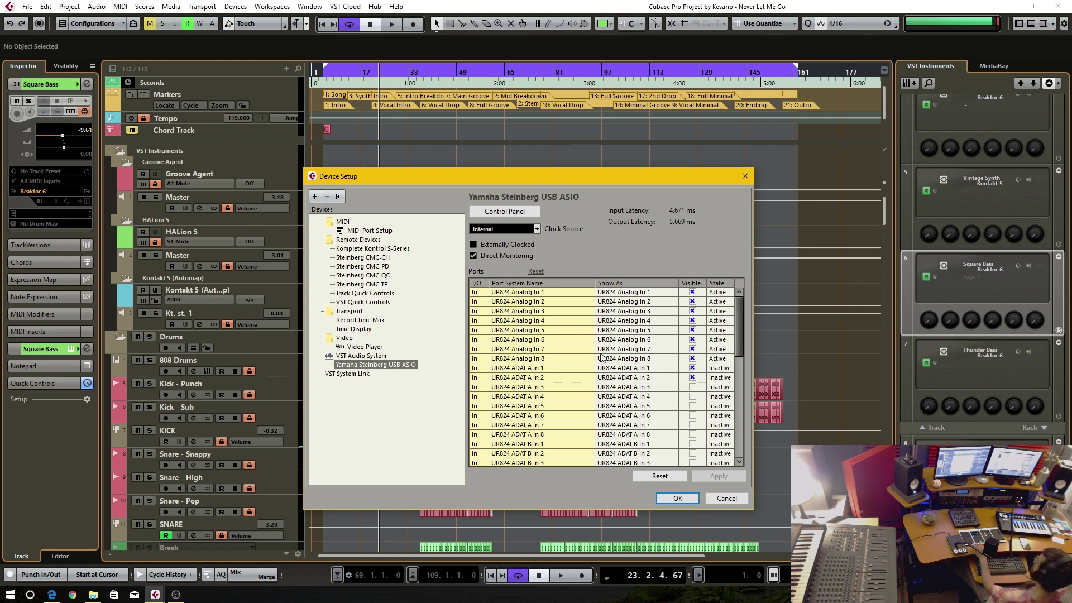
pyautogui.click(727, 499)
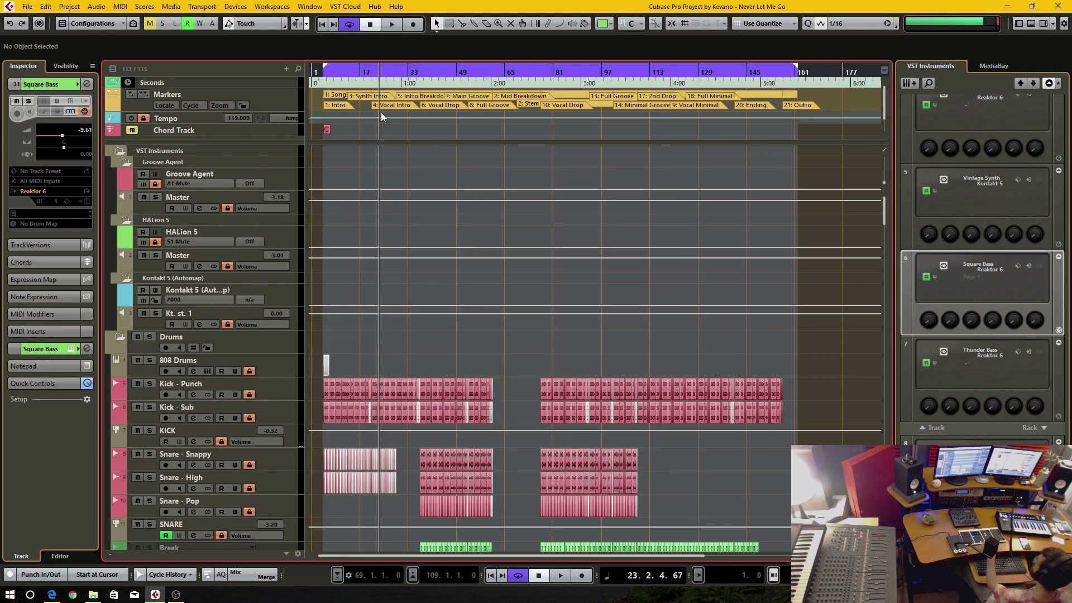
pyautogui.press('F3')
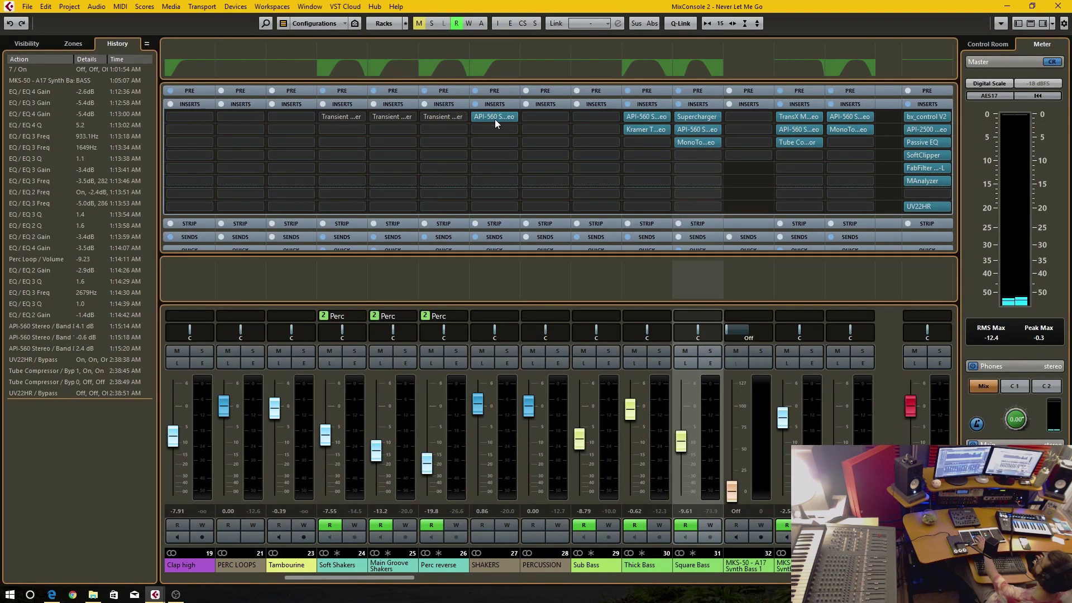
pyautogui.press('F3')
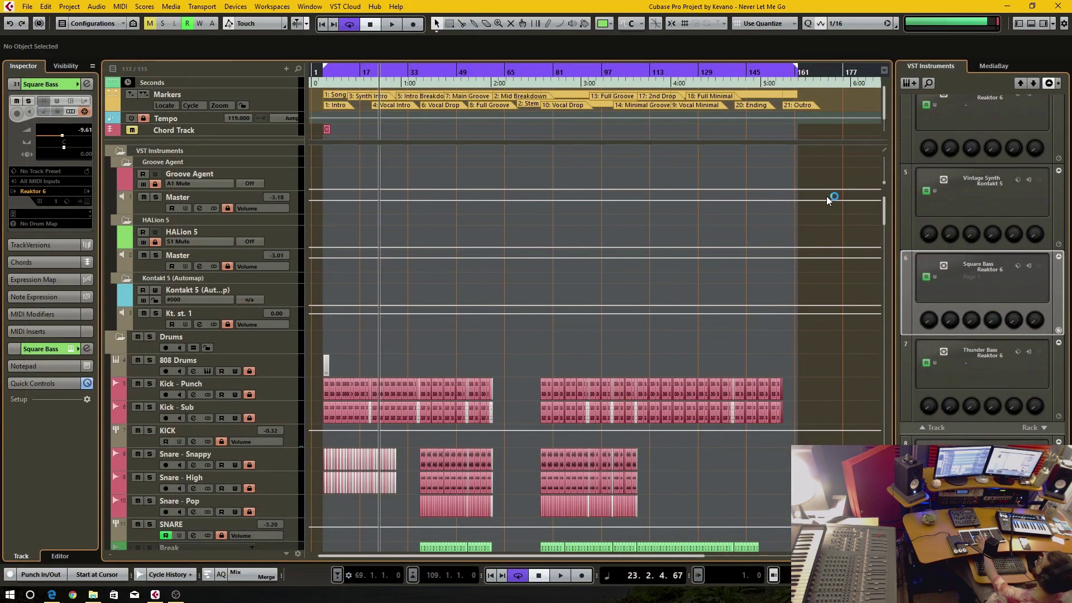
pyautogui.click(246, 6)
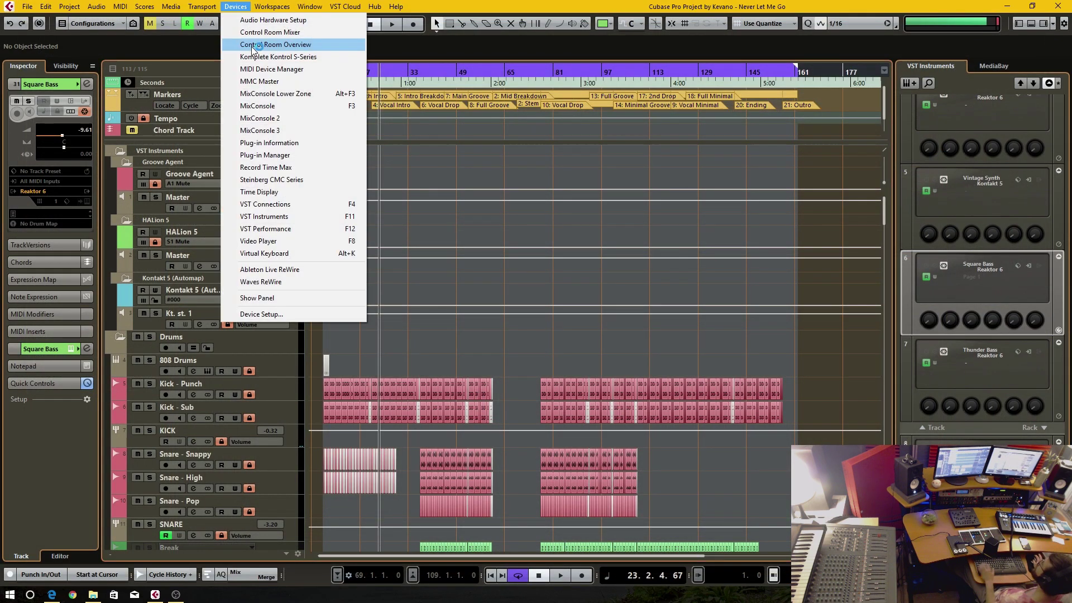
pyautogui.click(302, 315)
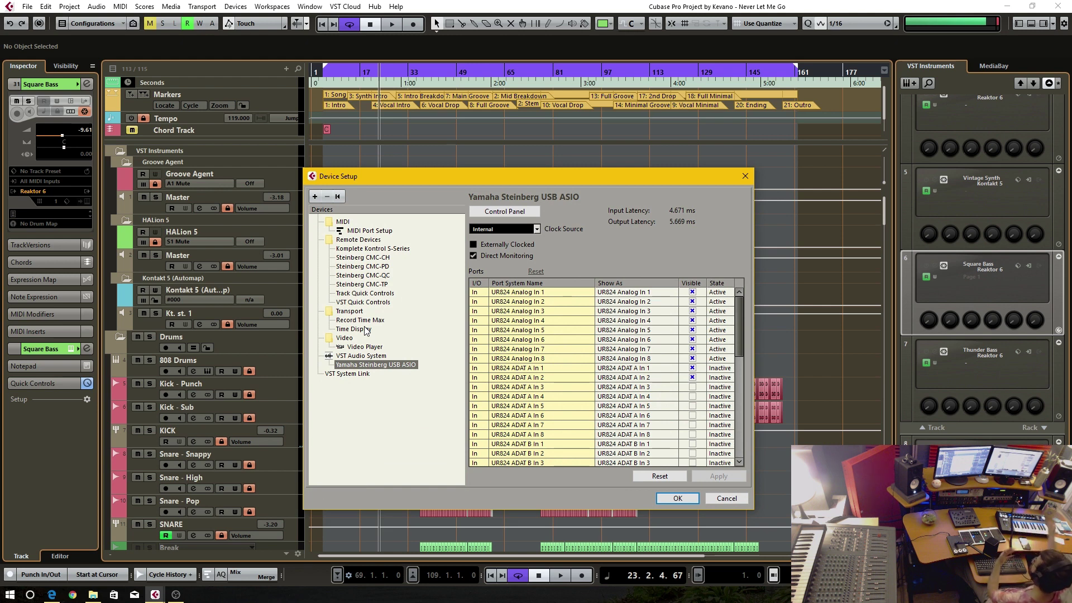
pyautogui.click(508, 212)
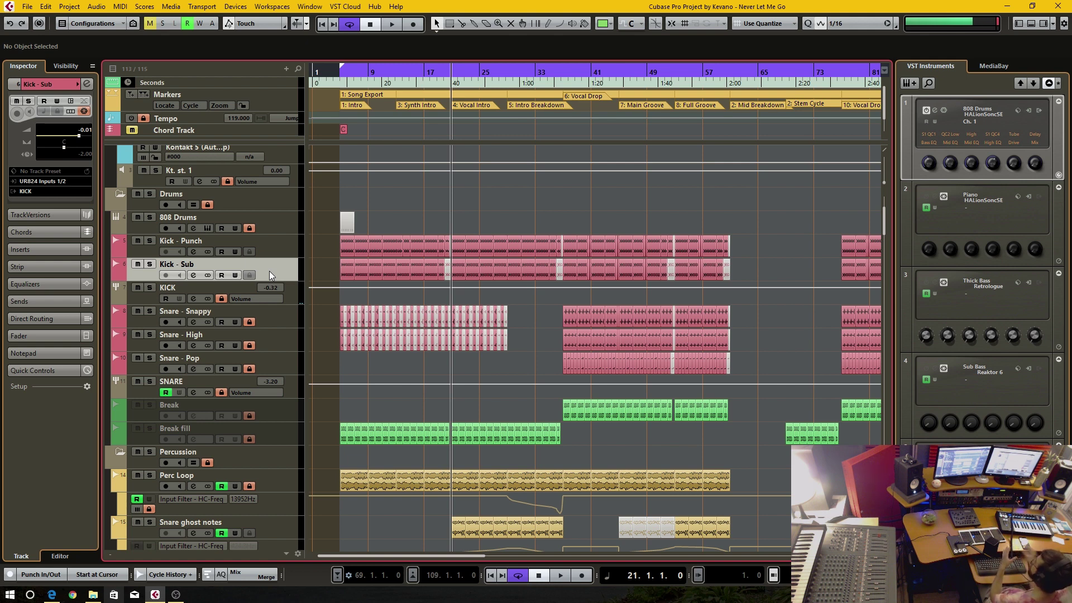
# Return to bar 4 and review the Kick - Sub API-560 Stereo insert and channel settings.
pyautogui.moveTo(359, 85); pyautogui.dragTo(339, 86)
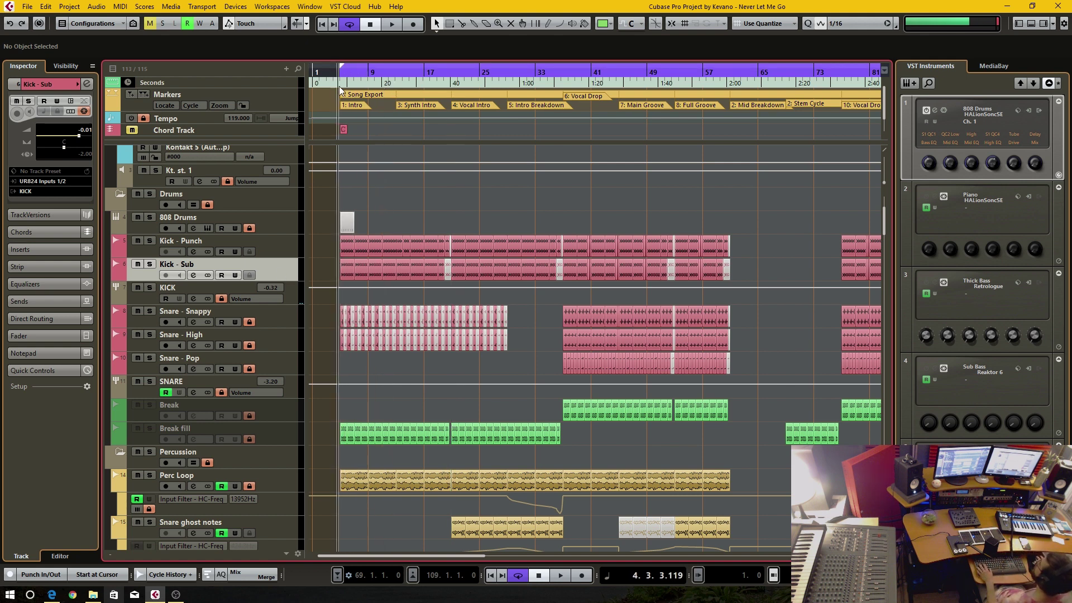
pyautogui.moveTo(330, 260); pyautogui.dragTo(749, 280)
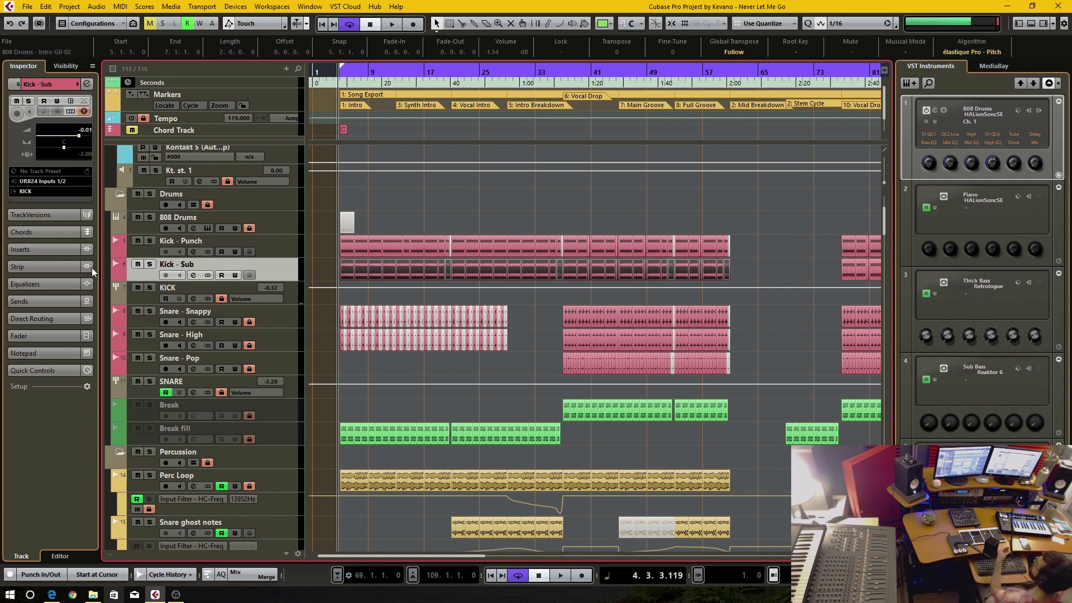
pyautogui.click(49, 249)
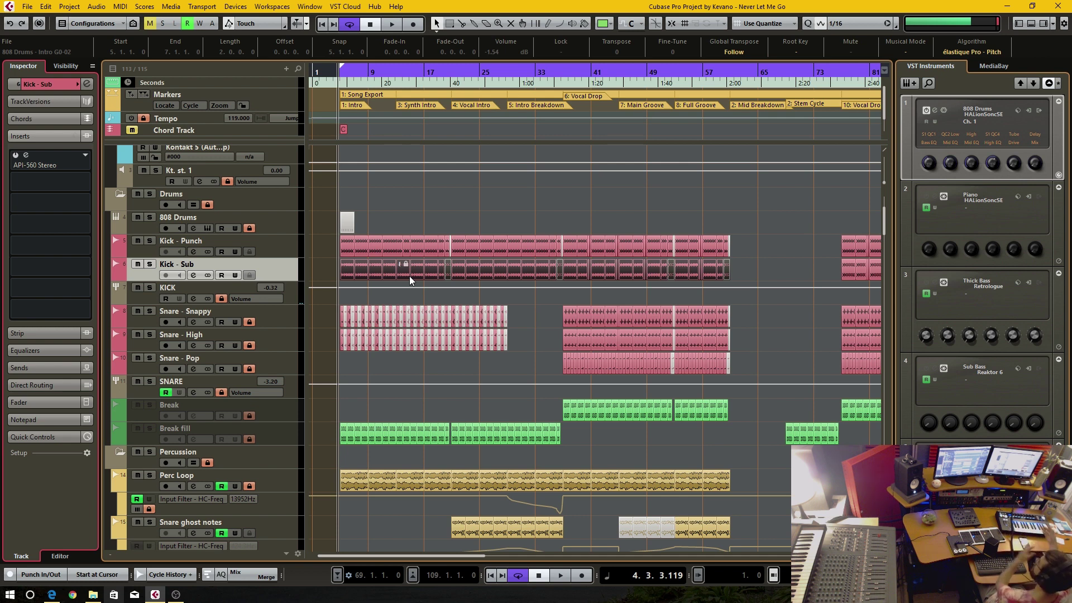
pyautogui.click(419, 287)
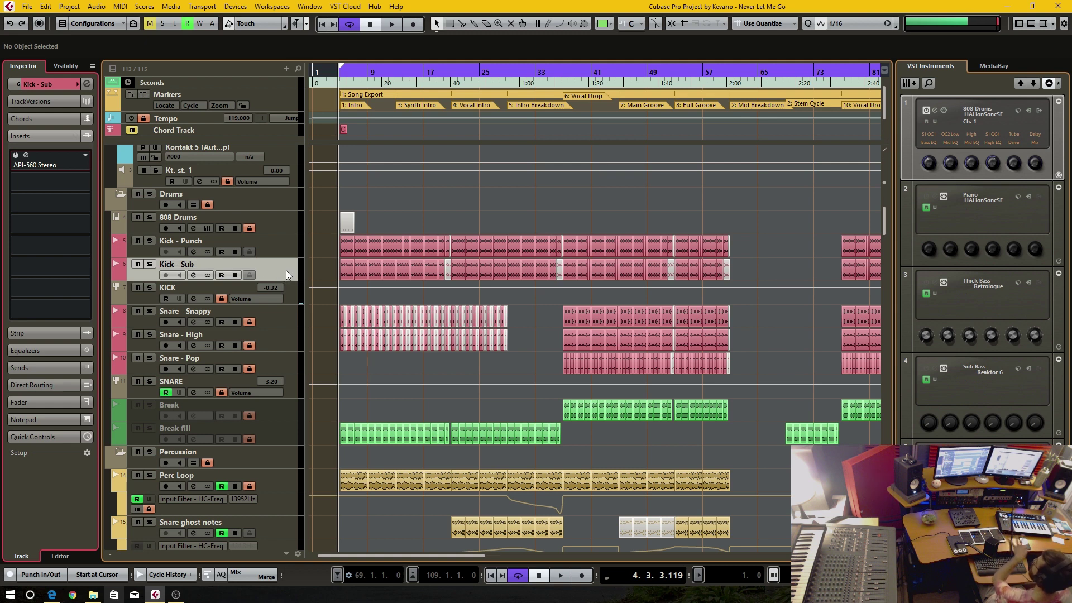
pyautogui.click(60, 85)
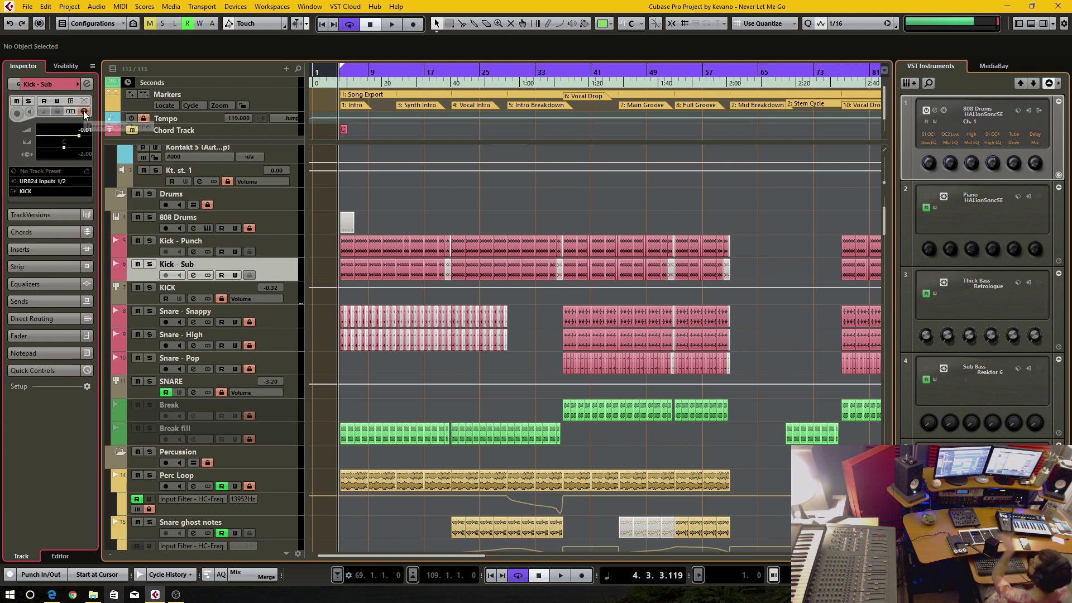
pyautogui.click(49, 248)
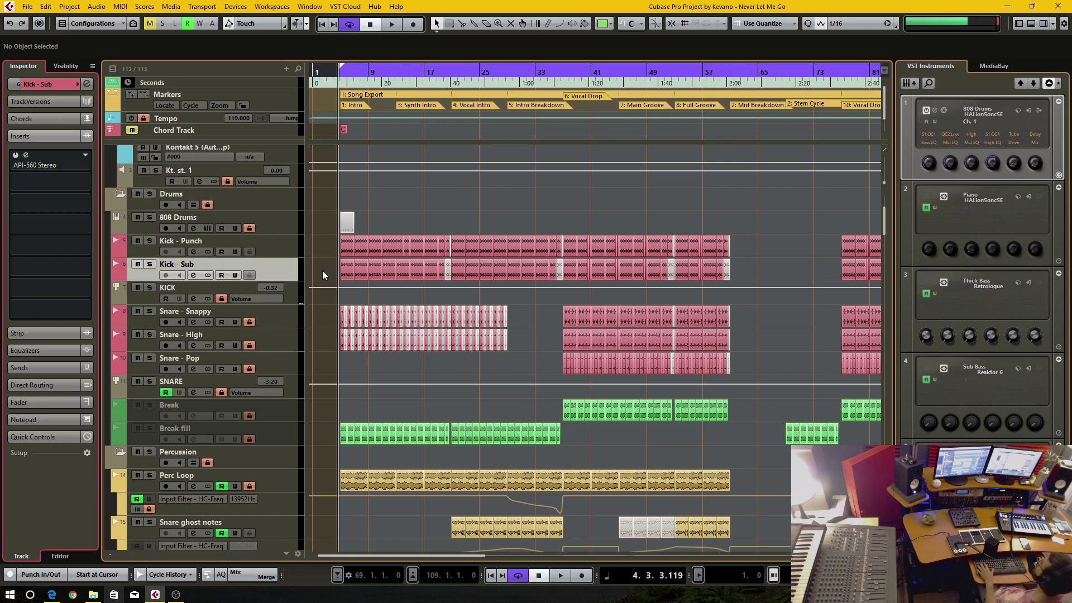
pyautogui.moveTo(344, 267); pyautogui.dragTo(464, 274)
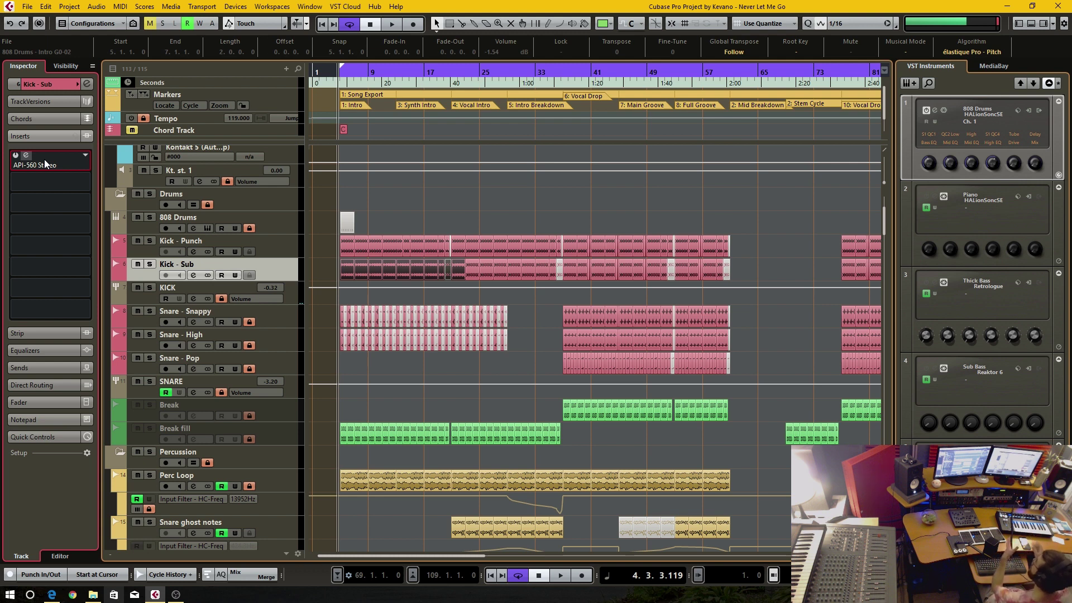
pyautogui.click(58, 83)
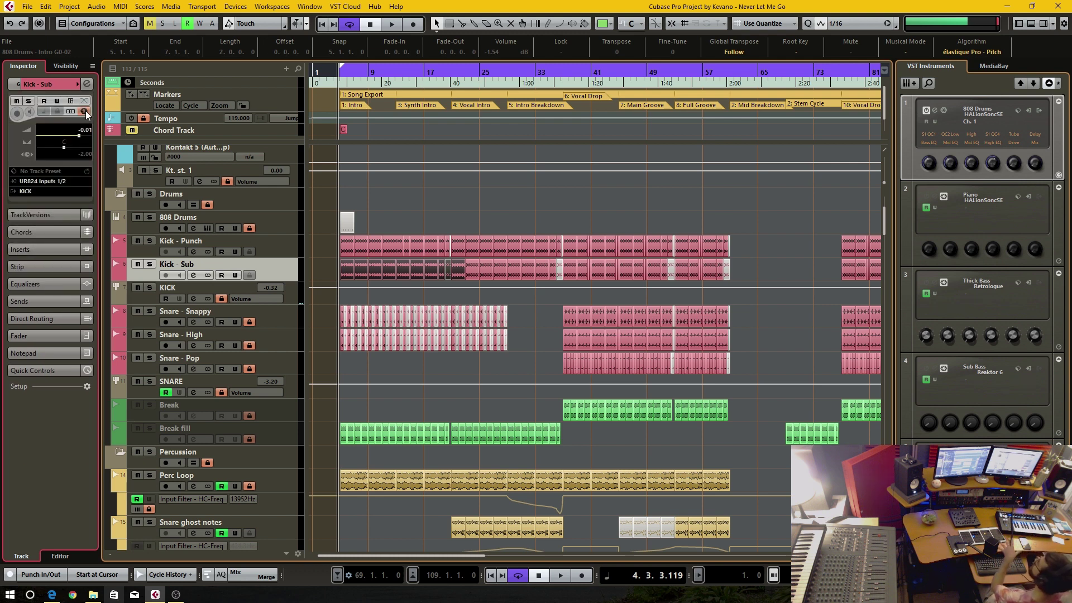
pyautogui.click(85, 110)
pyautogui.click(480, 326)
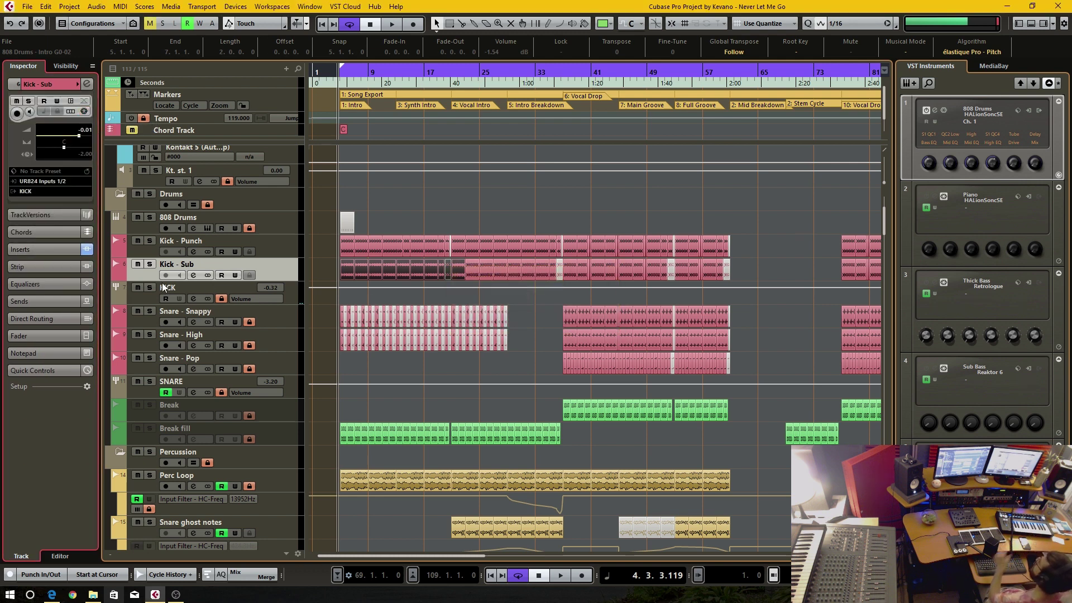
pyautogui.click(67, 249)
pyautogui.click(56, 161)
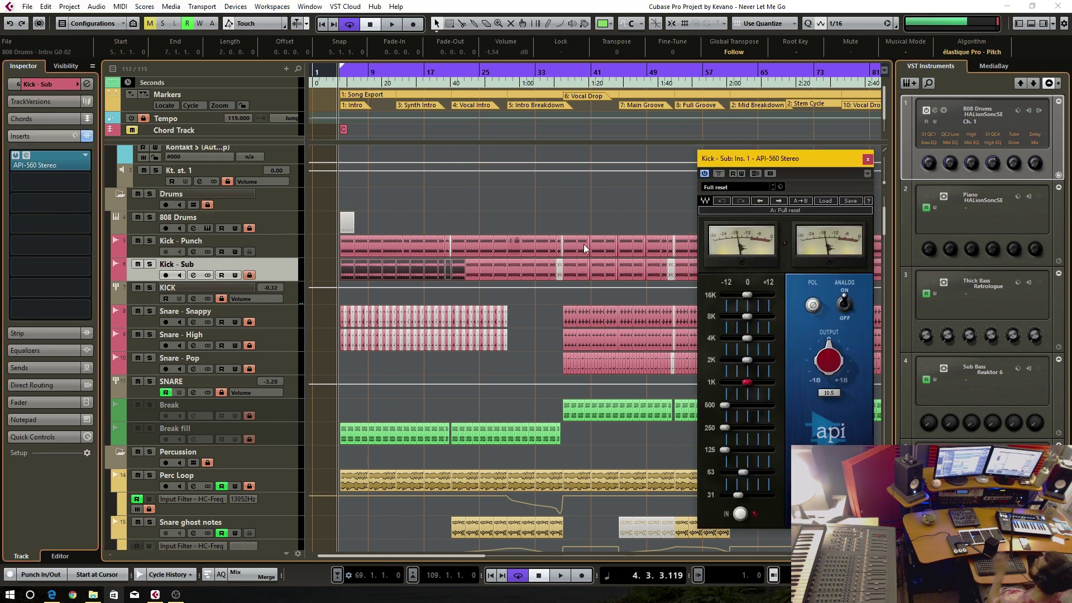
pyautogui.click(867, 159)
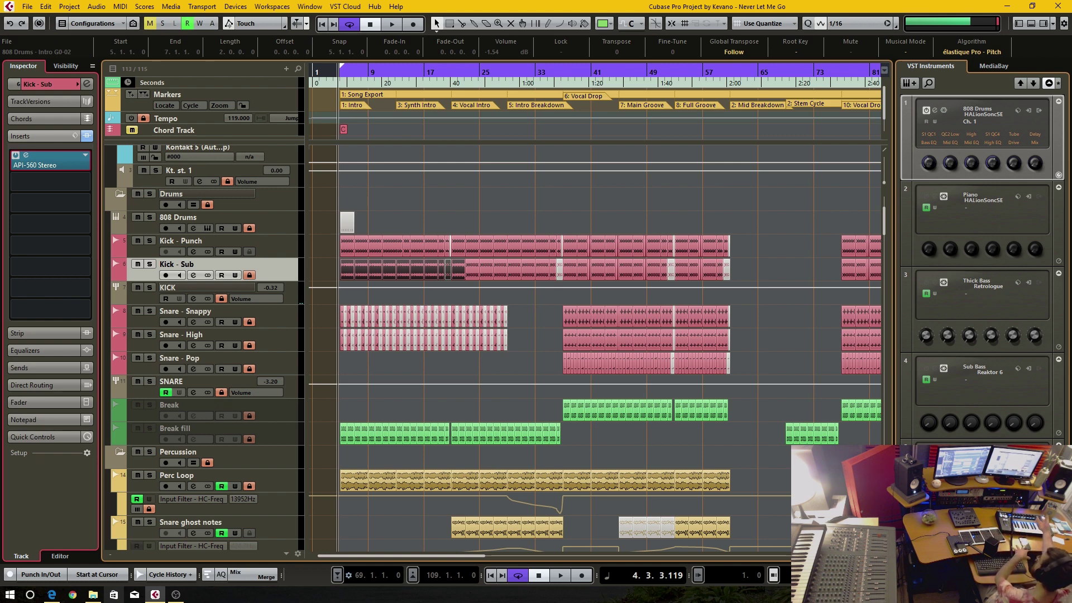
pyautogui.click(310, 246)
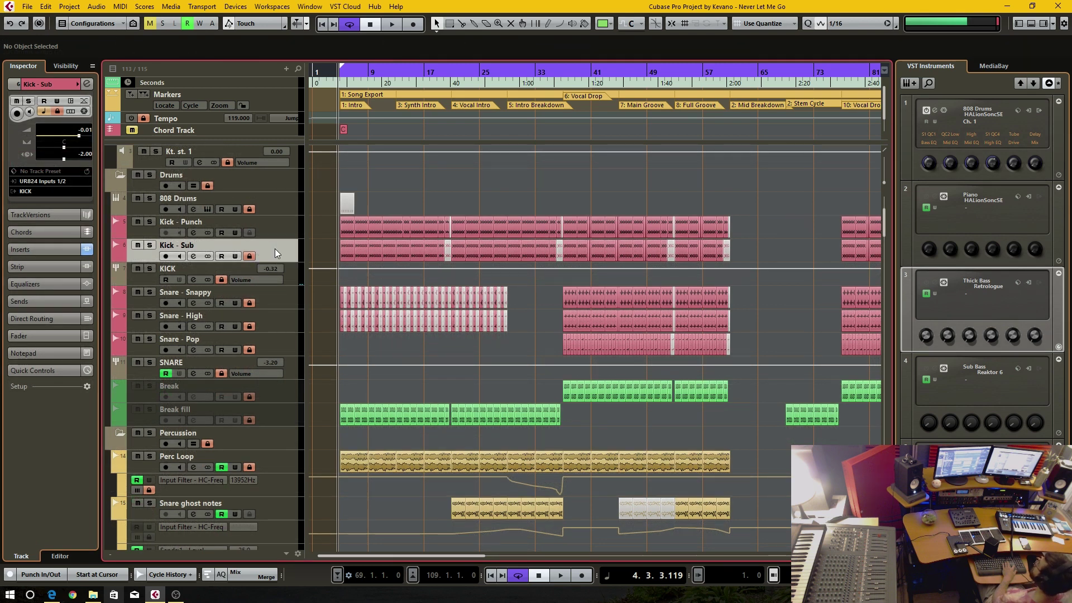
# Cancel the Kick - Sub Freeze Channel Options dialog and drag the track taller.
pyautogui.click(82, 113)
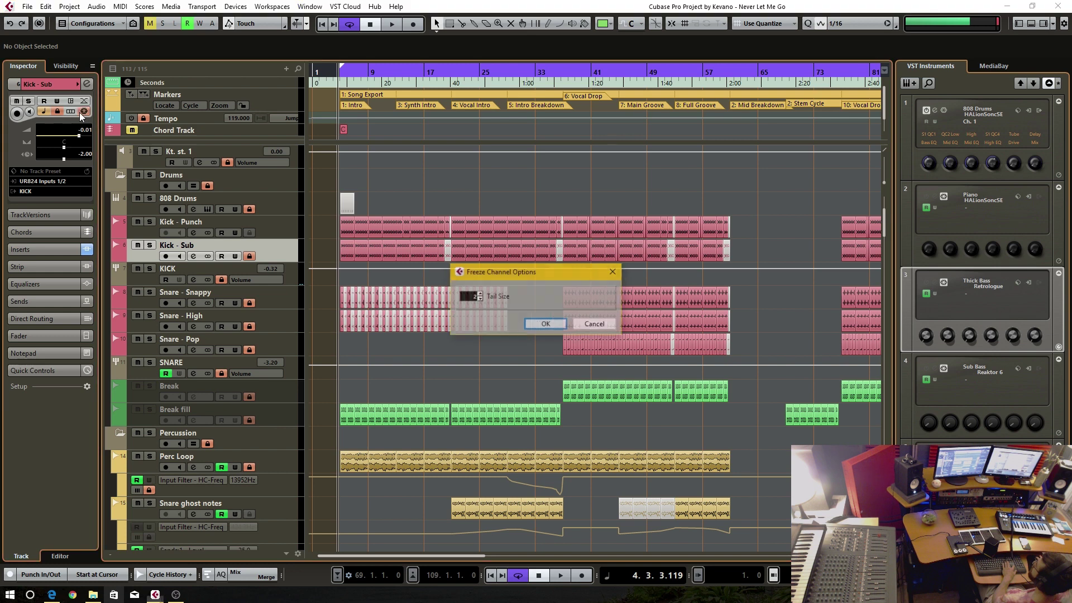
pyautogui.click(473, 291)
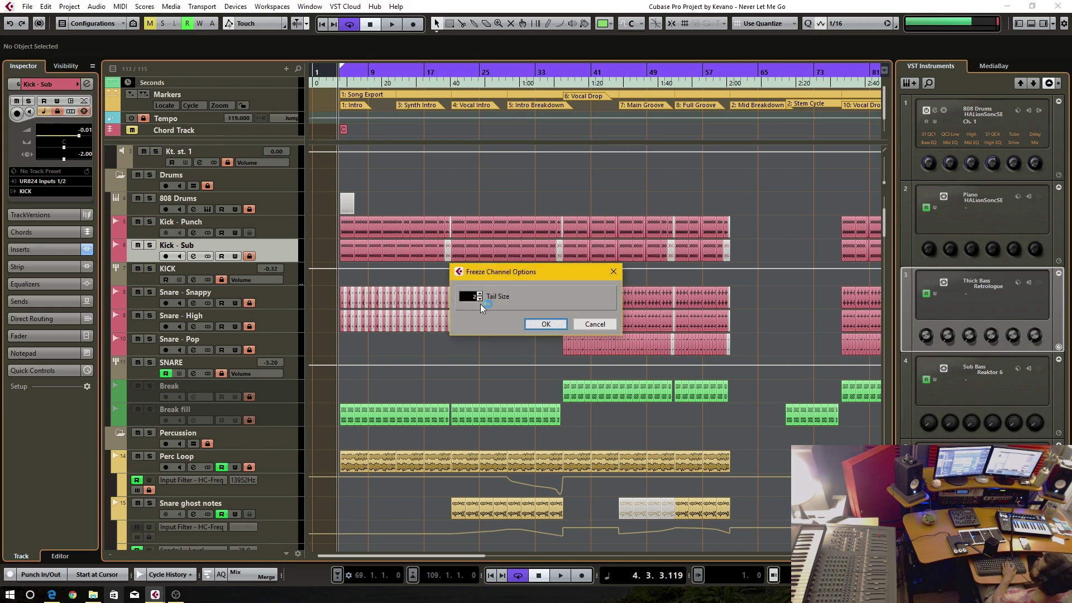
pyautogui.click(603, 327)
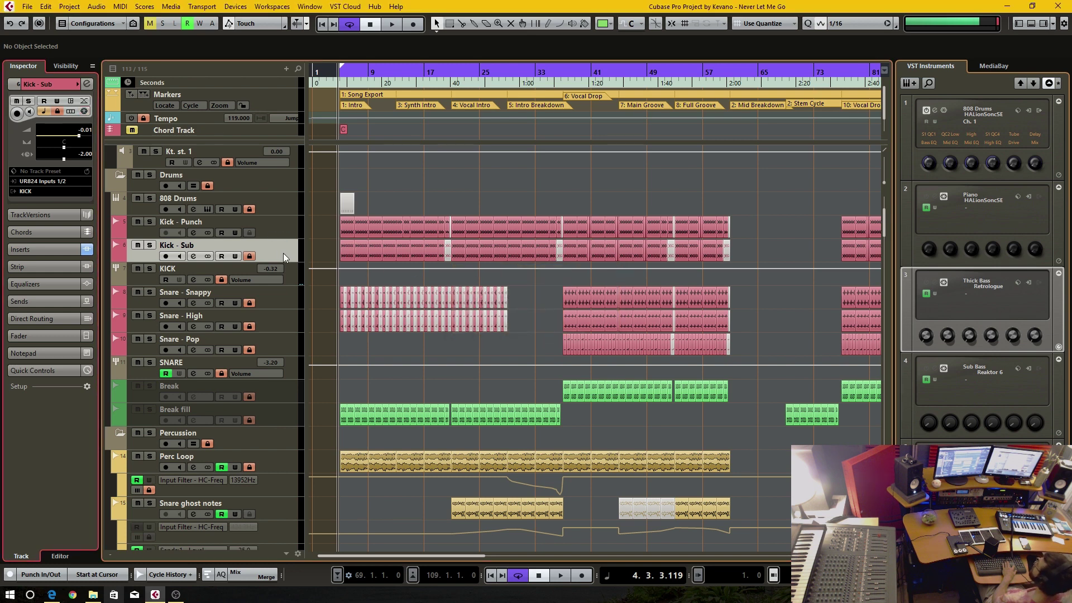
pyautogui.moveTo(277, 259); pyautogui.dragTo(276, 282)
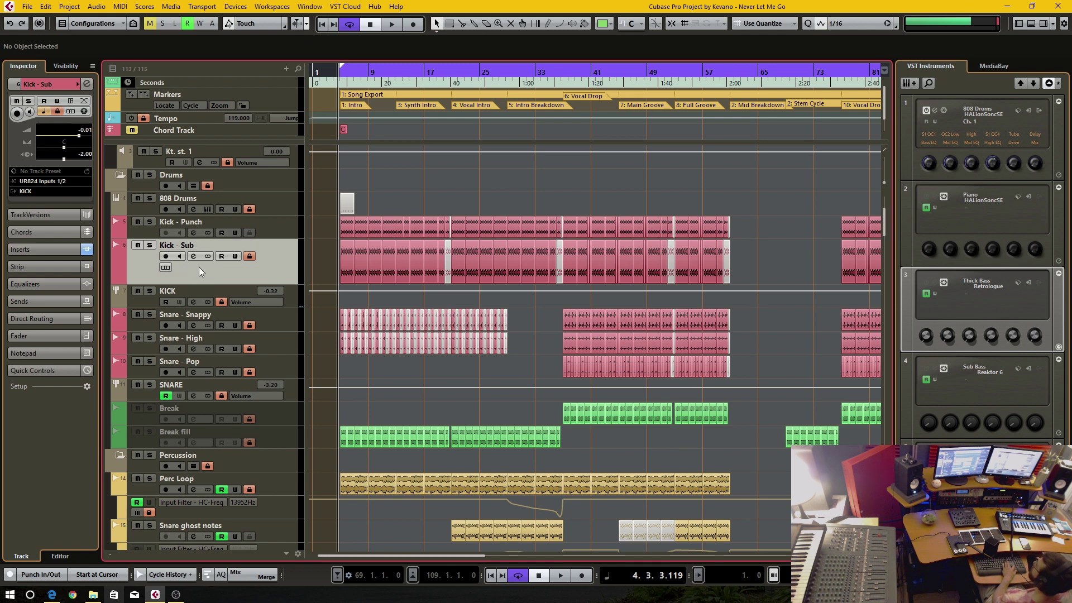
# Add Freeze to the audio tracks' visible controls in Track Controls Settings, then select Snare - Snappy.
pyautogui.rightClick(274, 255)
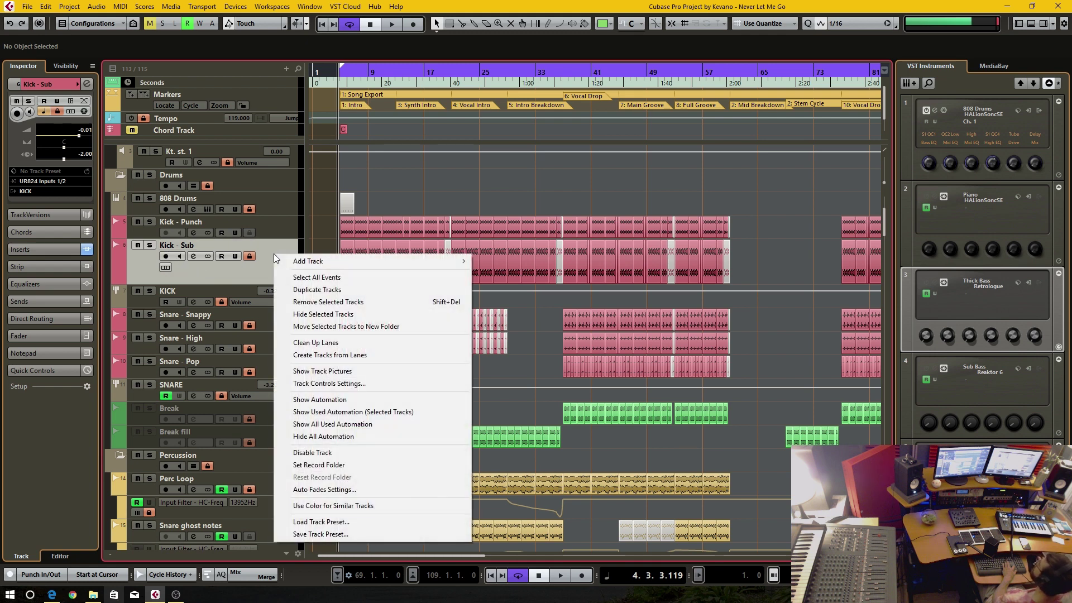
pyautogui.click(340, 383)
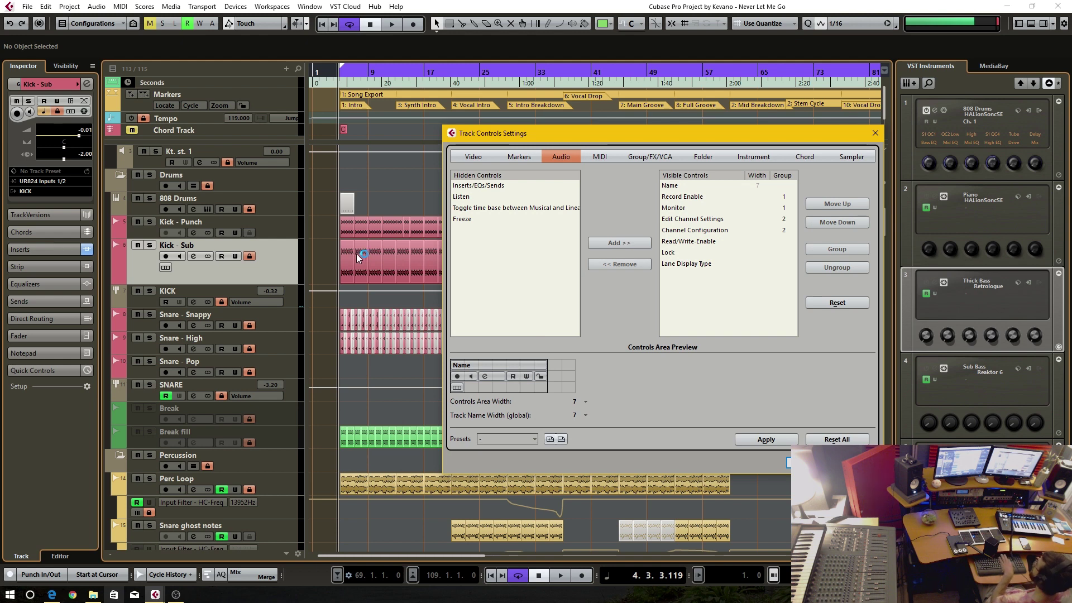
pyautogui.click(591, 161)
pyautogui.click(567, 158)
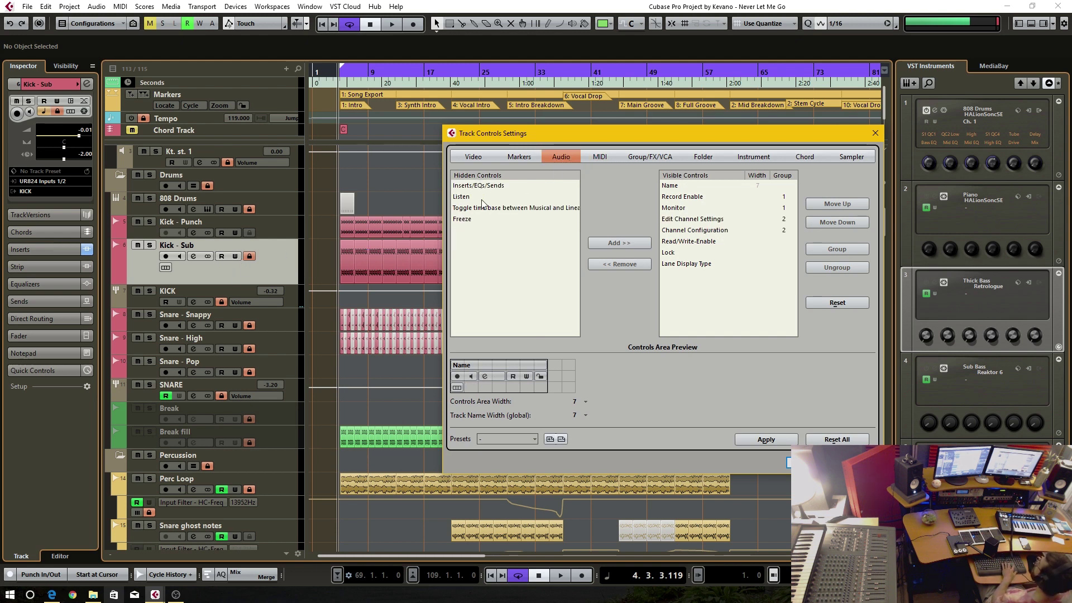
pyautogui.click(467, 219)
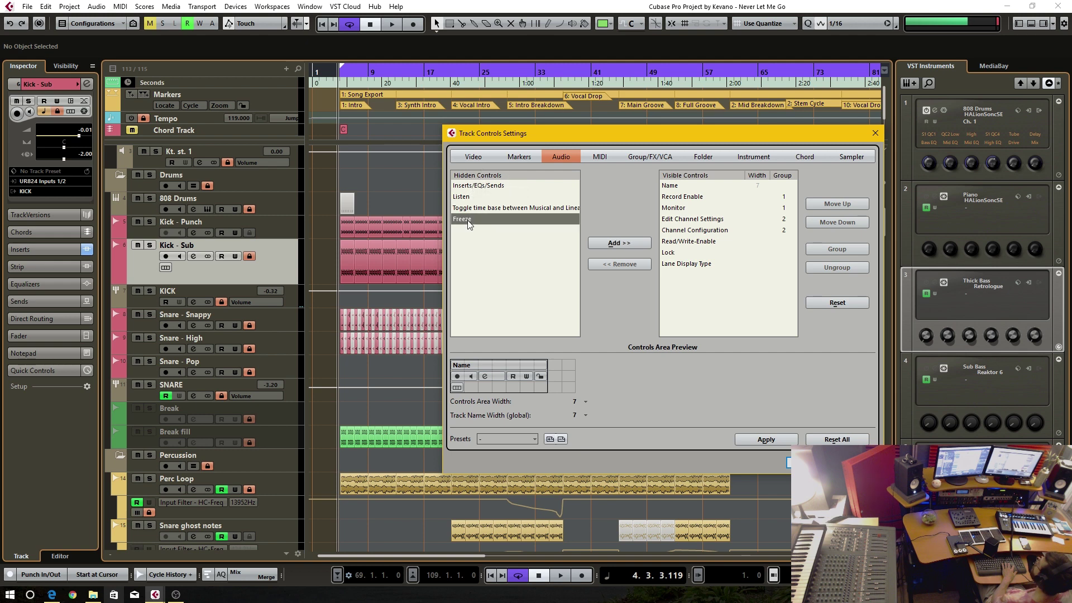
pyautogui.click(615, 243)
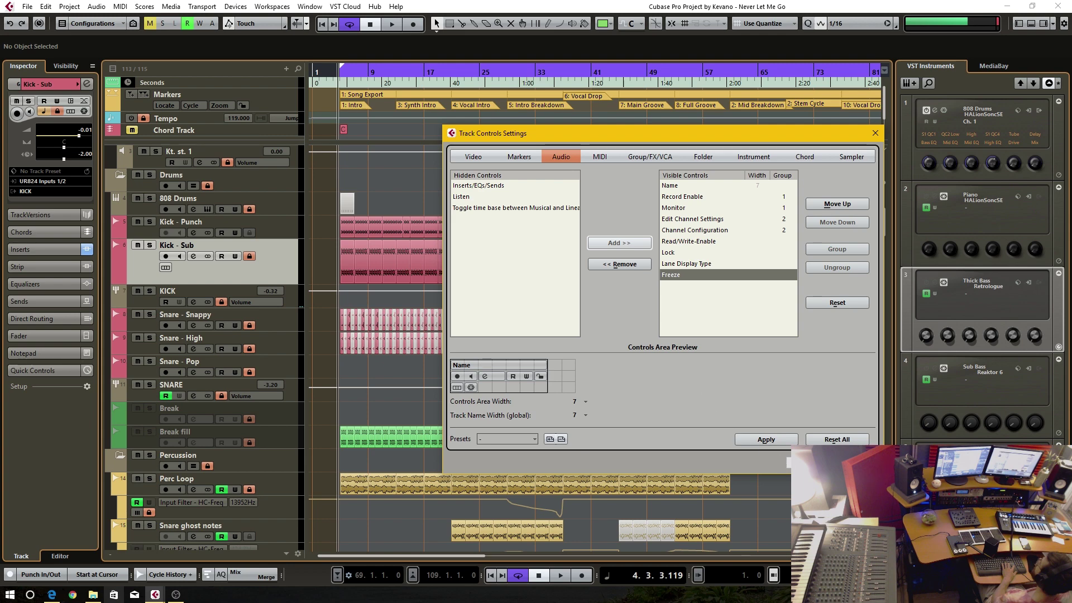
pyautogui.click(804, 462)
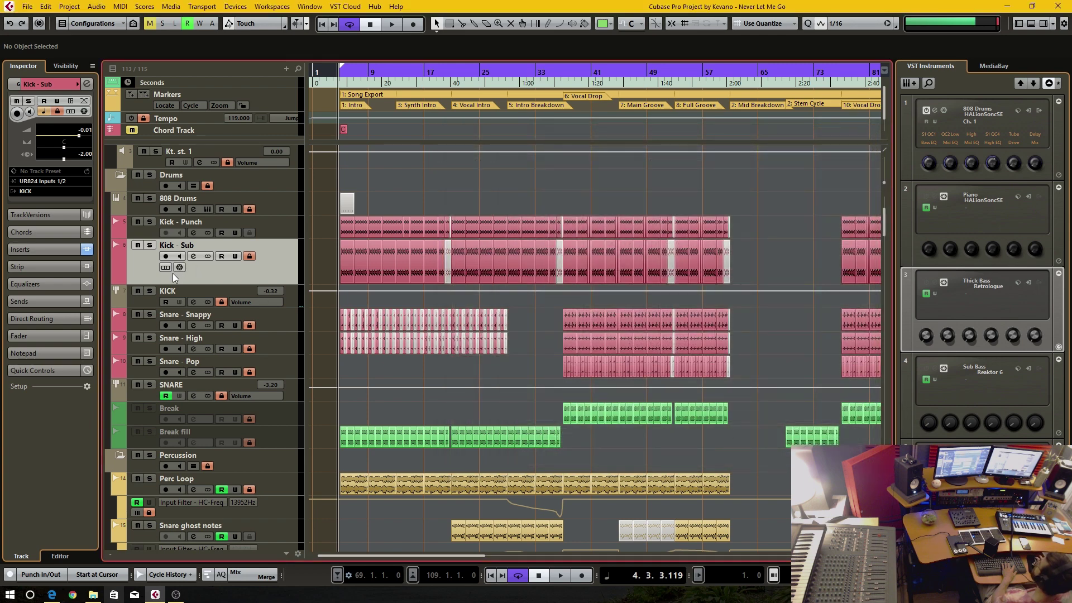
pyautogui.click(324, 324)
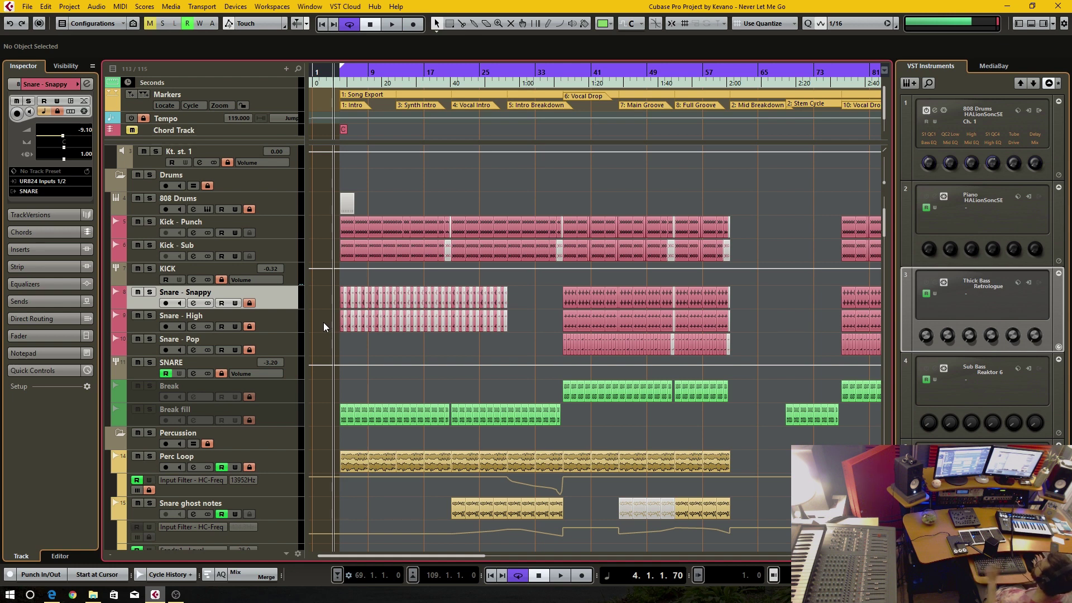
pyautogui.moveTo(327, 298); pyautogui.dragTo(787, 296)
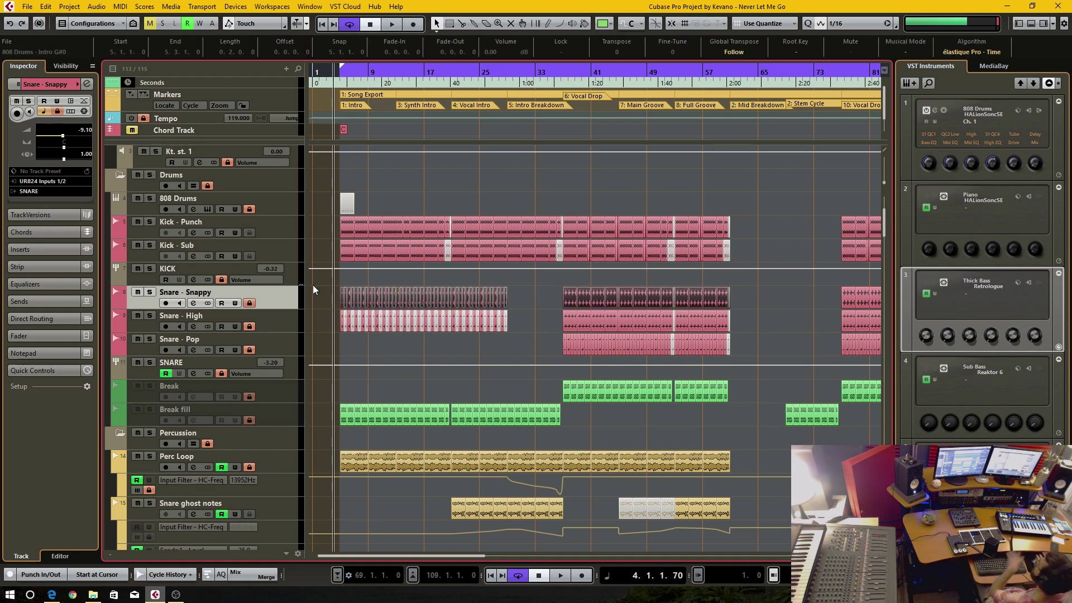
pyautogui.click(193, 302)
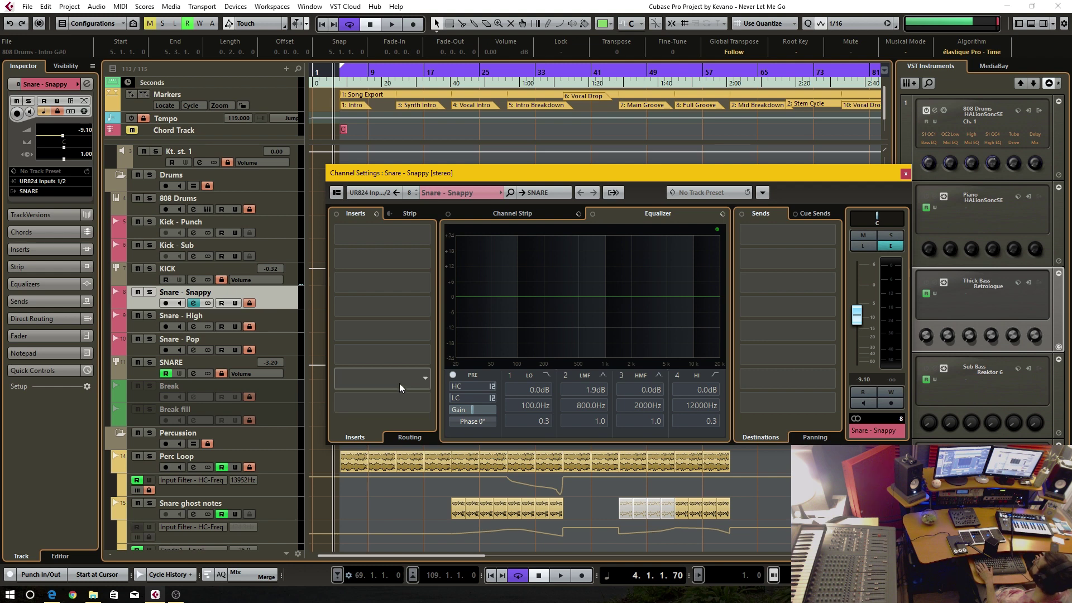
pyautogui.click(522, 215)
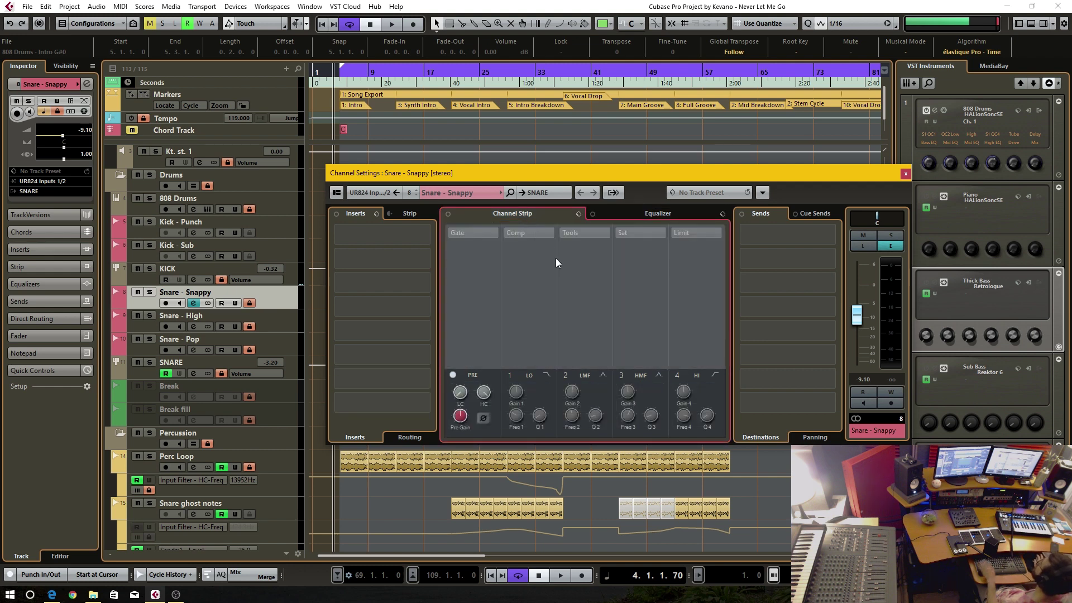
pyautogui.click(654, 212)
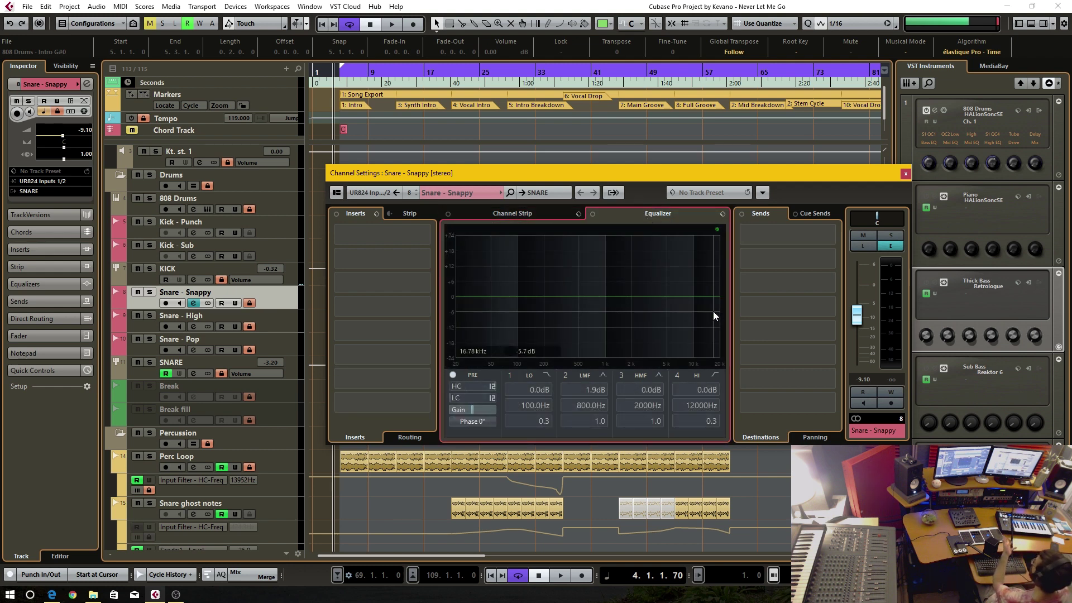
pyautogui.click(906, 174)
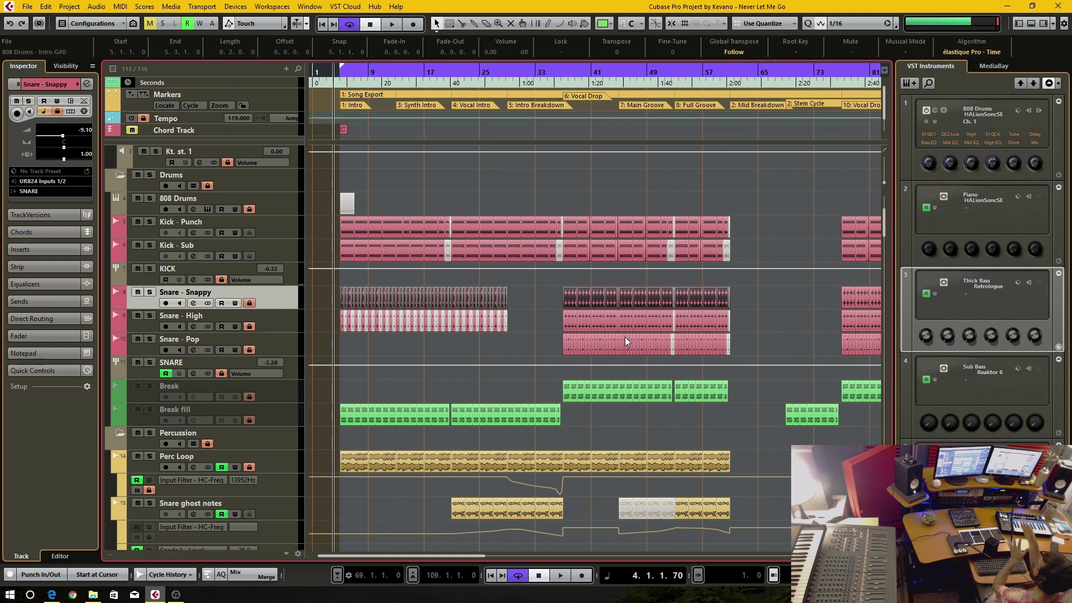
pyautogui.click(534, 301)
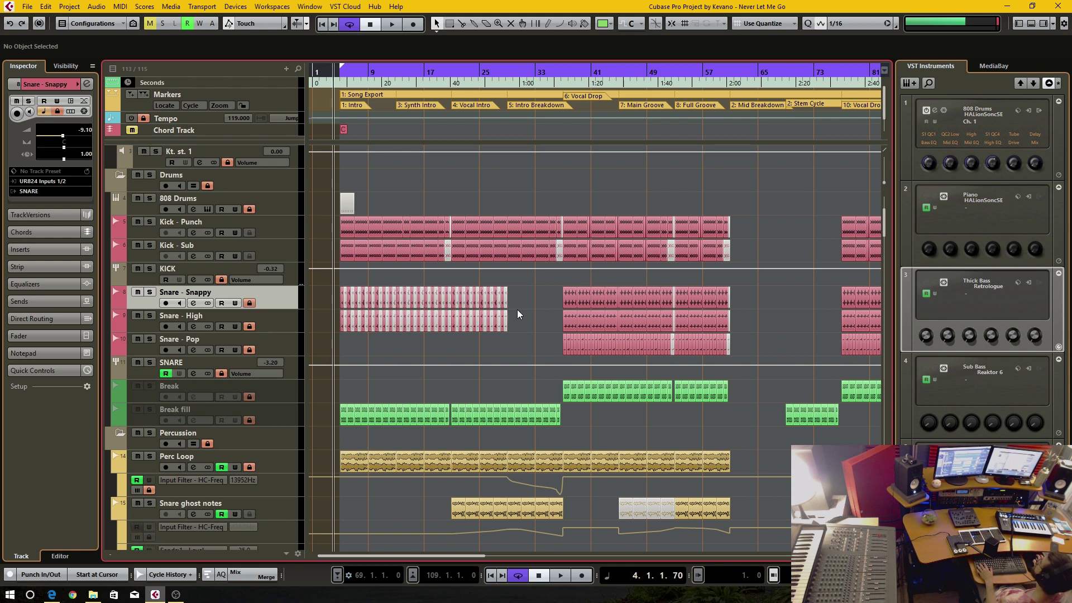
pyautogui.click(279, 324)
pyautogui.click(280, 343)
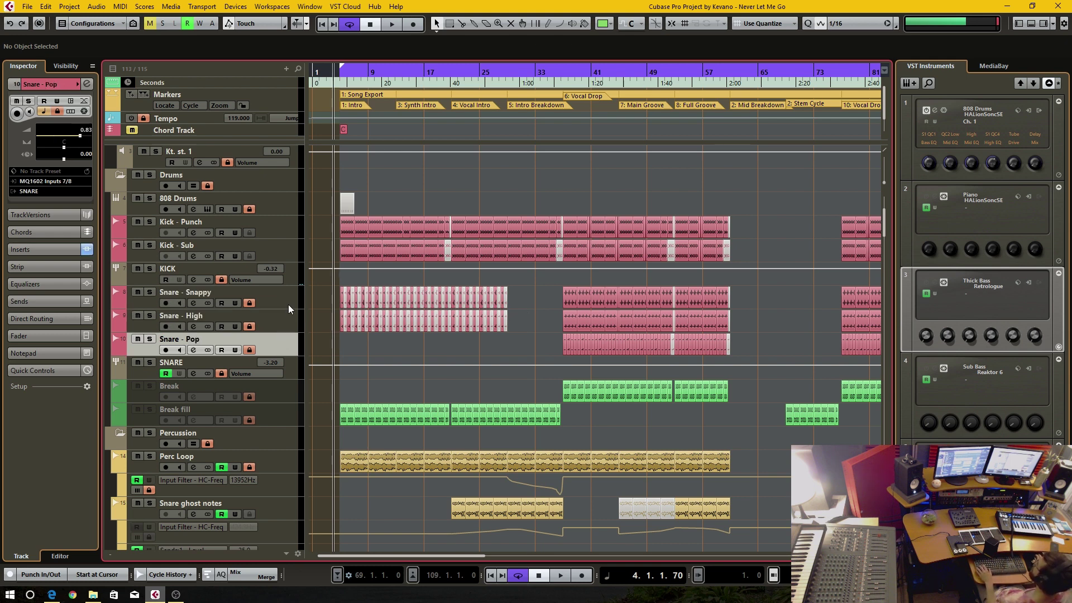
pyautogui.click(286, 301)
pyautogui.keyDown('shift'); pyautogui.click(279, 349); pyautogui.keyUp('shift')
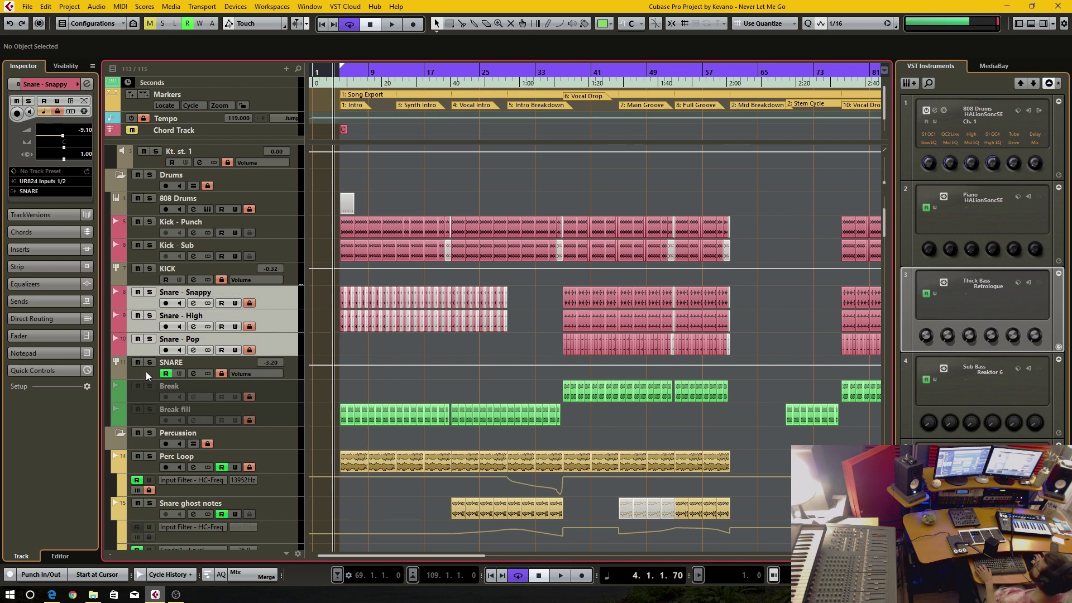
pyautogui.click(172, 362)
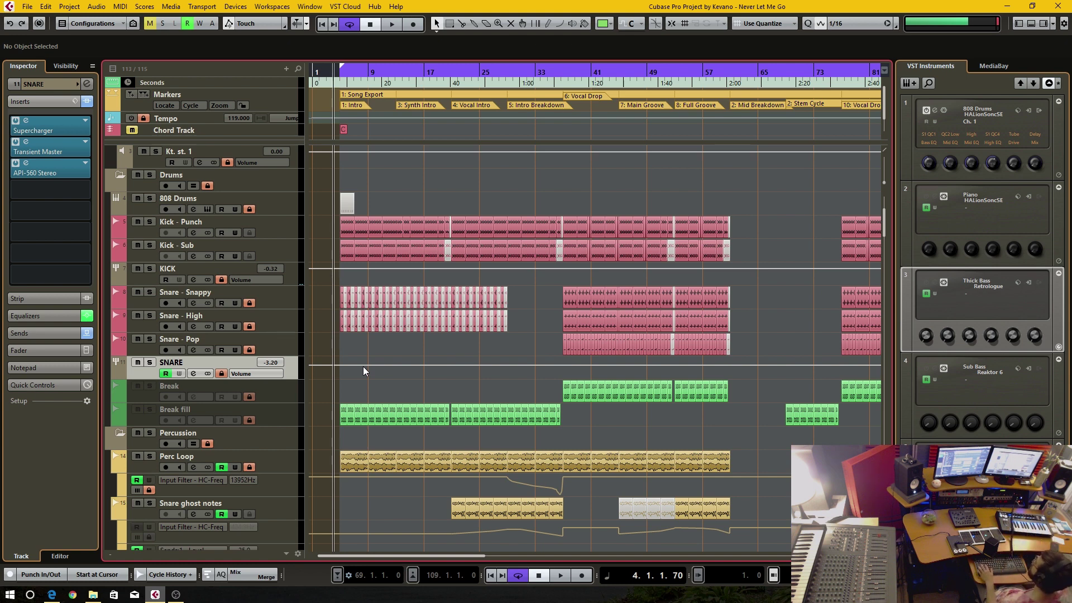
pyautogui.scroll(-3, 391, 335)
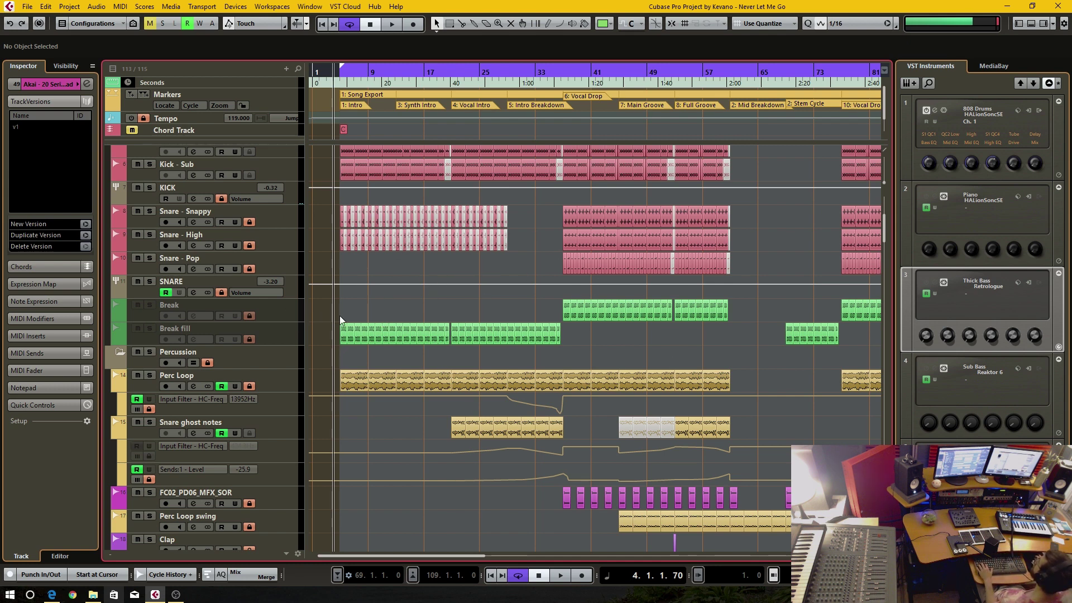
# Enable the Break track from its context menu.
pyautogui.click(284, 316)
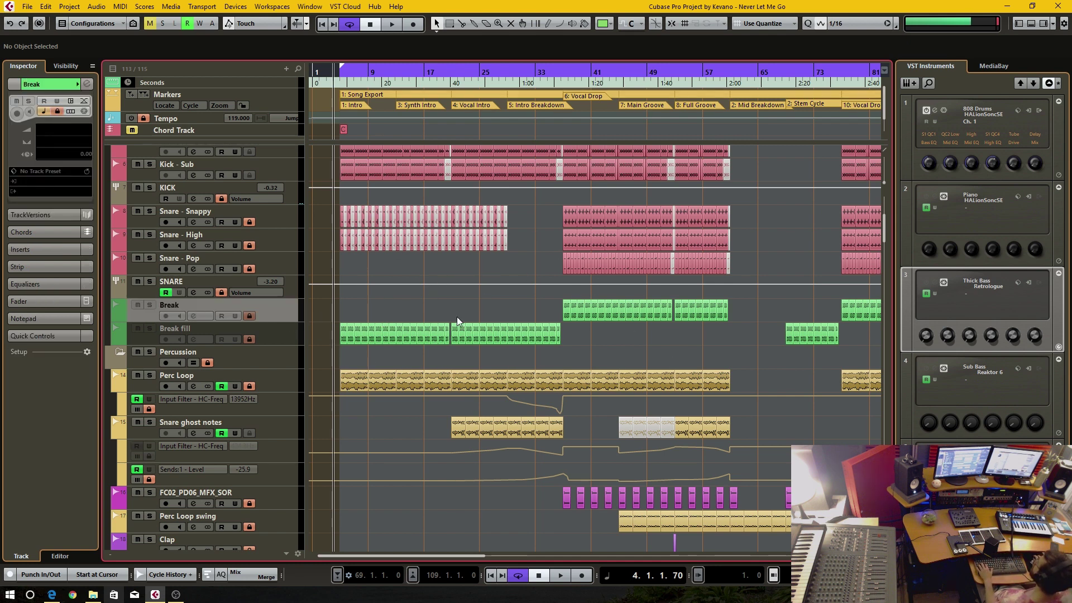
pyautogui.rightClick(287, 313)
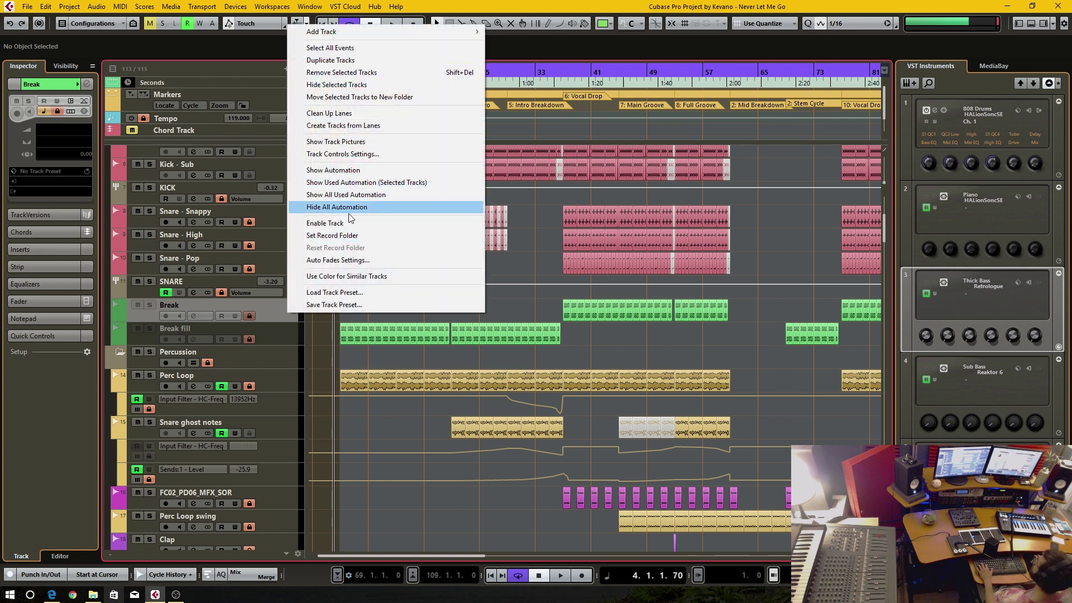
pyautogui.click(344, 221)
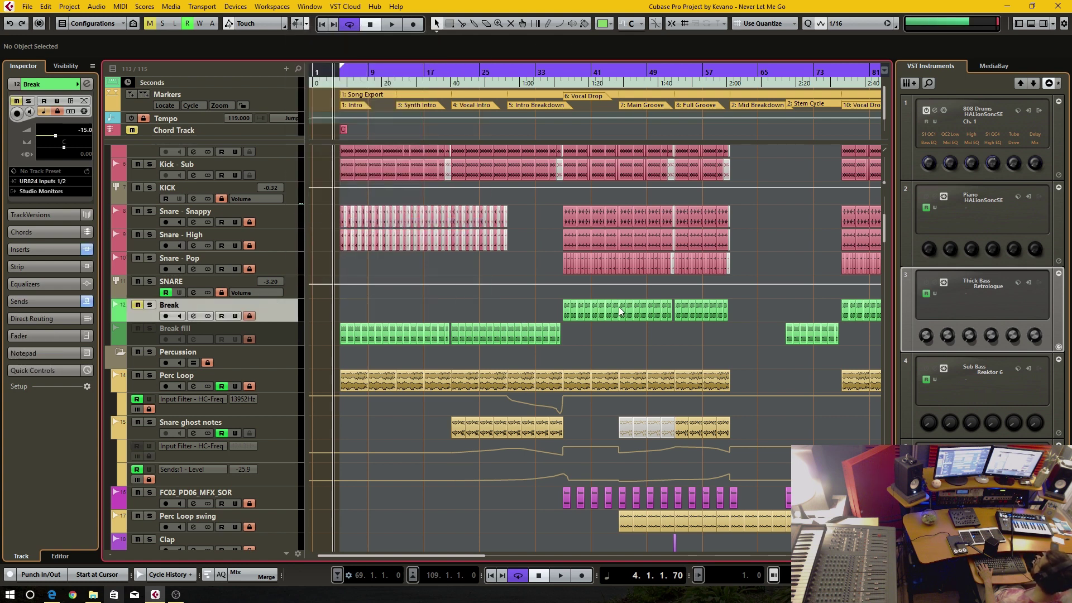
# Inspect the Break track's events later in the song, zooming in and back out.
pyautogui.moveTo(618, 307); pyautogui.dragTo(591, 316)
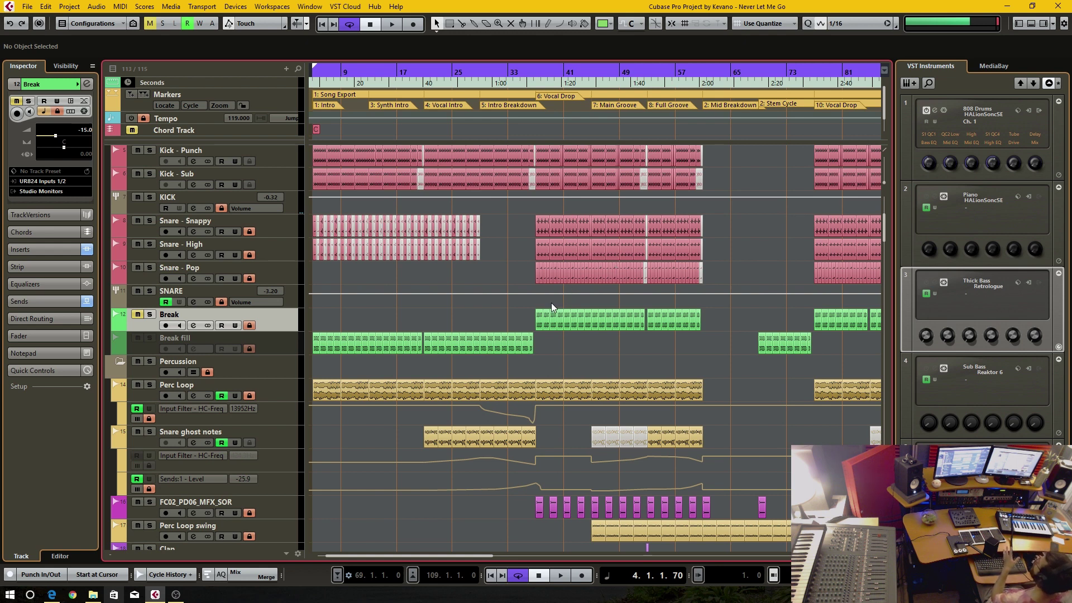
pyautogui.click(735, 317)
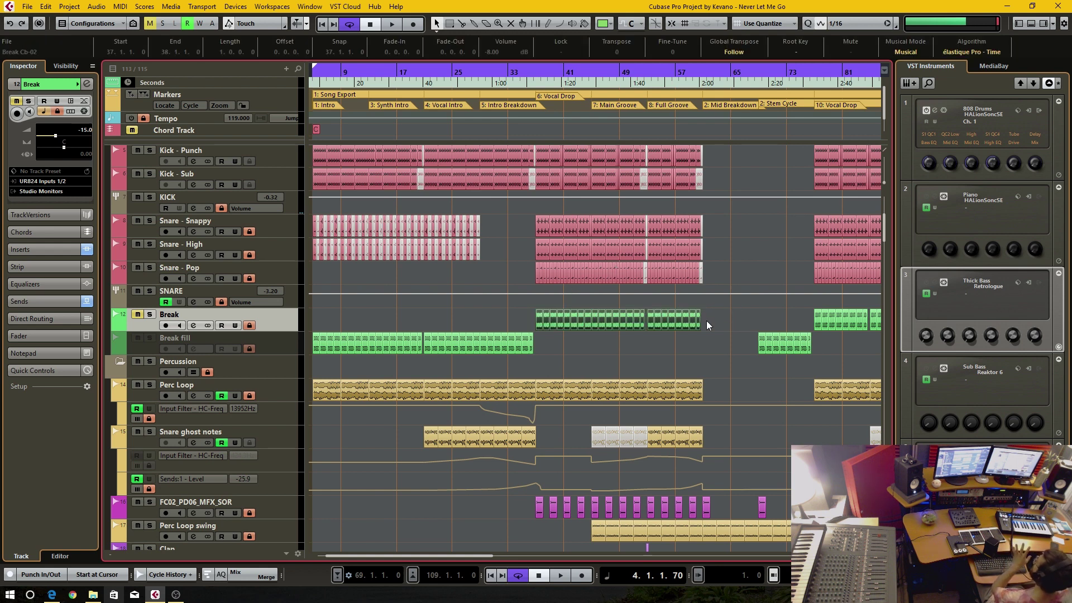
pyautogui.scroll(3, 653, 315)
pyautogui.keyDown('ctrl'); pyautogui.scroll(4, 651, 313); pyautogui.keyUp('ctrl')
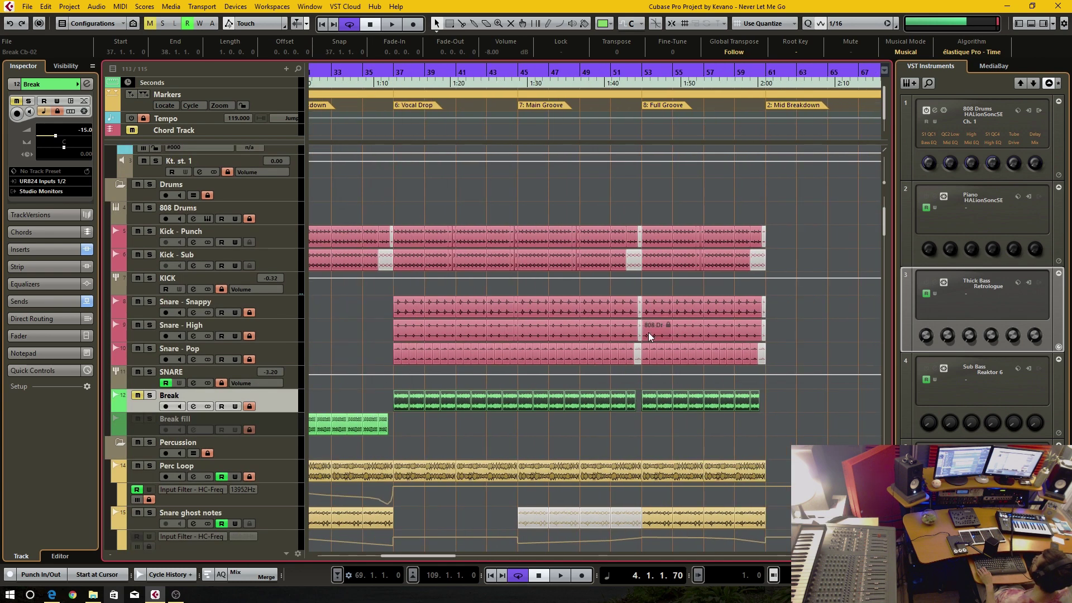
pyautogui.click(639, 405)
pyautogui.scroll(2, 640, 412)
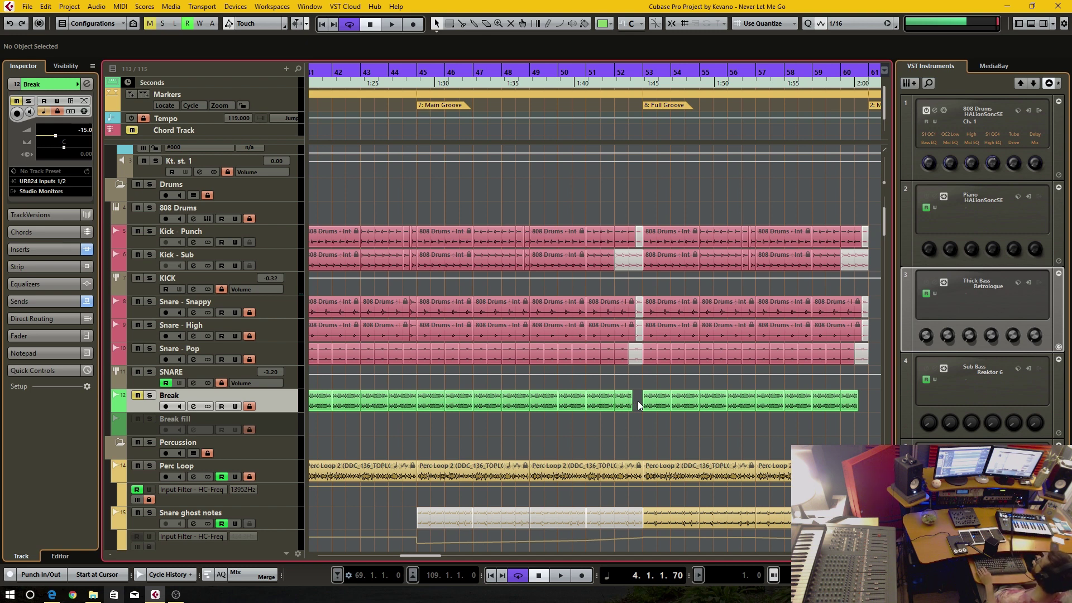
pyautogui.scroll(-5, 636, 401)
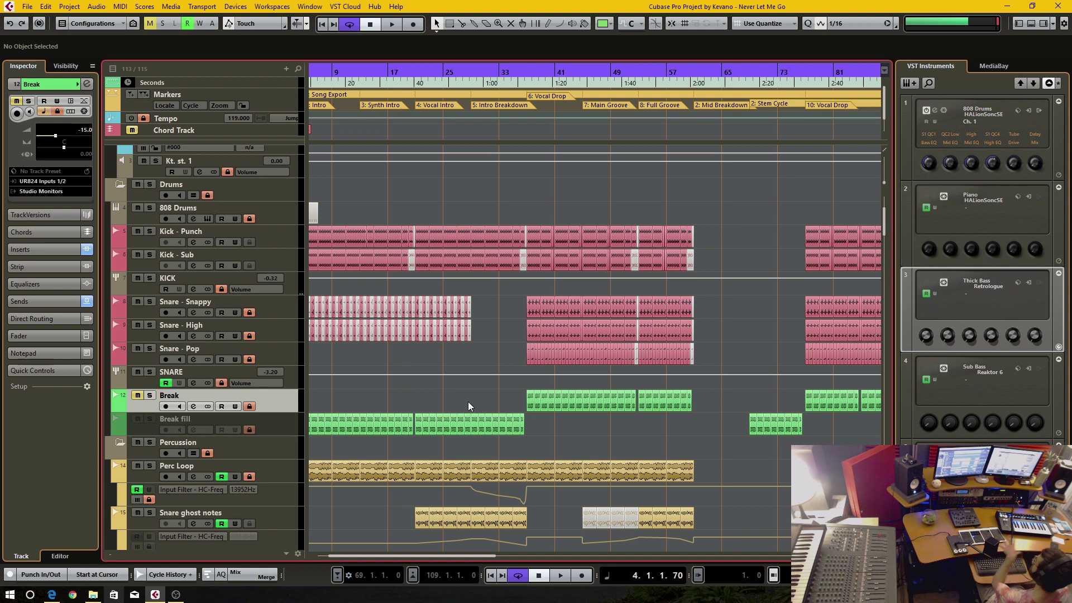
pyautogui.rightClick(276, 397)
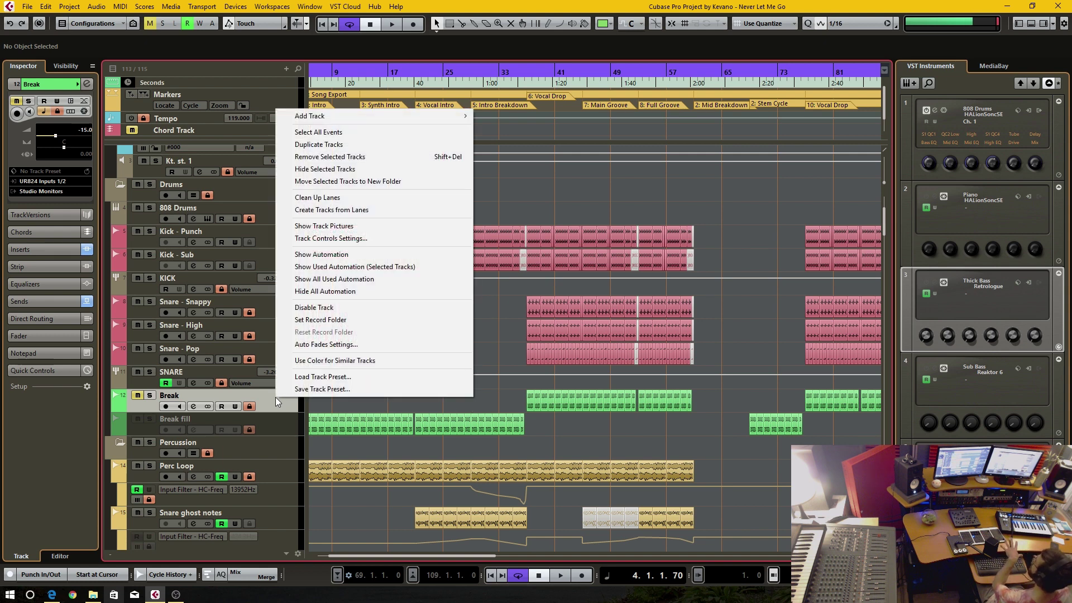
# Choose Disable Track for Break, then reopen and dismiss its context menu.
pyautogui.click(334, 309)
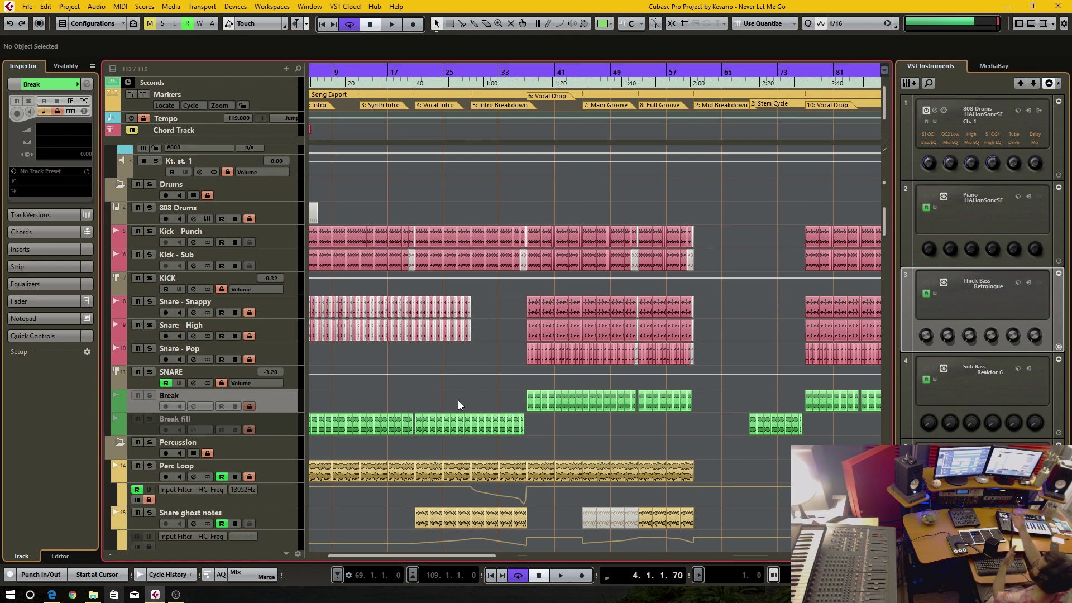
pyautogui.rightClick(277, 398)
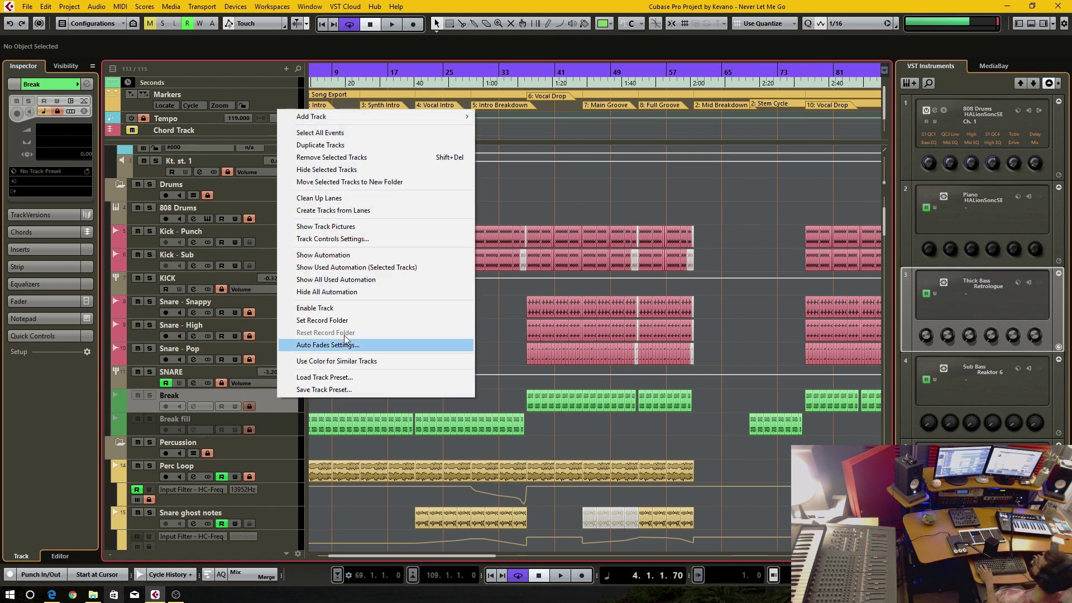
pyautogui.click(614, 437)
pyautogui.scroll(-3, 614, 437)
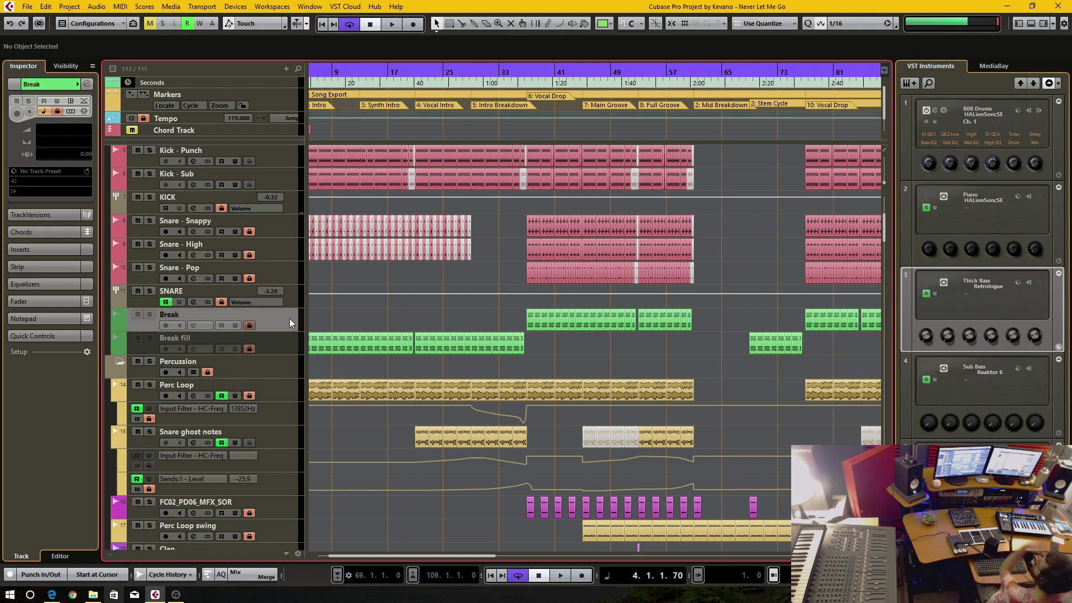
# Scroll down the track list and select the first Akai - 20 Serious Pad track for the Inspector.
pyautogui.scroll(-15, 448, 292)
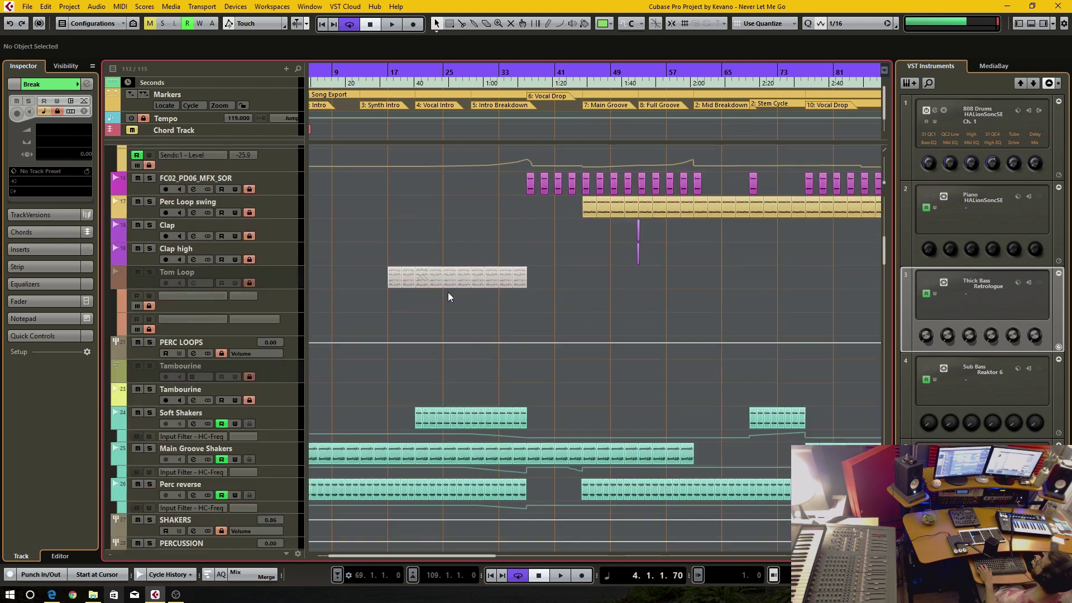
pyautogui.scroll(-15, 448, 293)
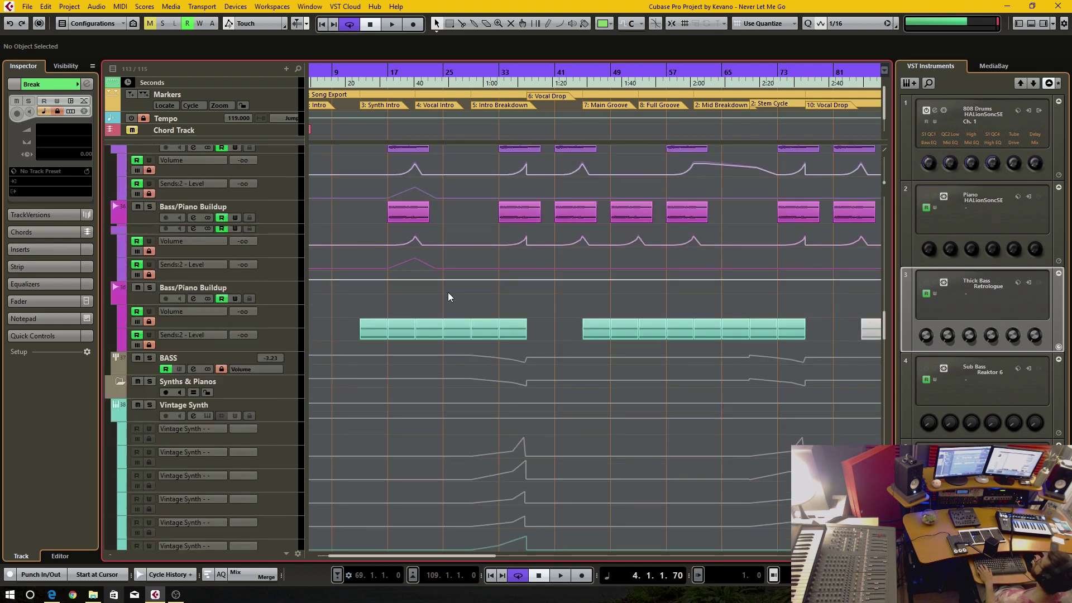
pyautogui.scroll(-3, 448, 293)
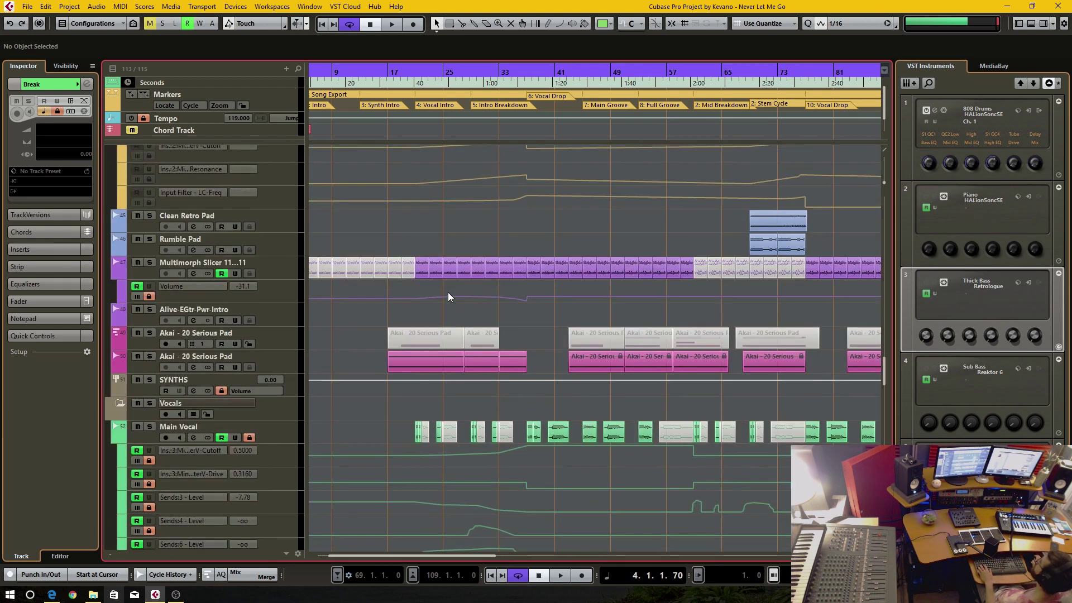
pyautogui.click(290, 337)
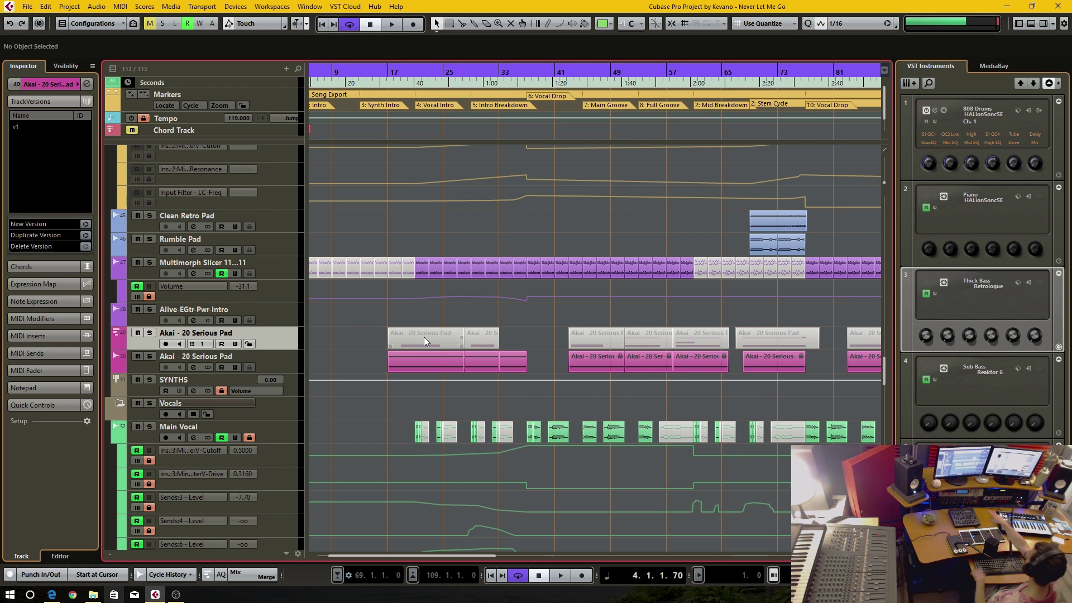
# Add a new MIDI track named asdf below the first Akai pad track.
pyautogui.rightClick(279, 340)
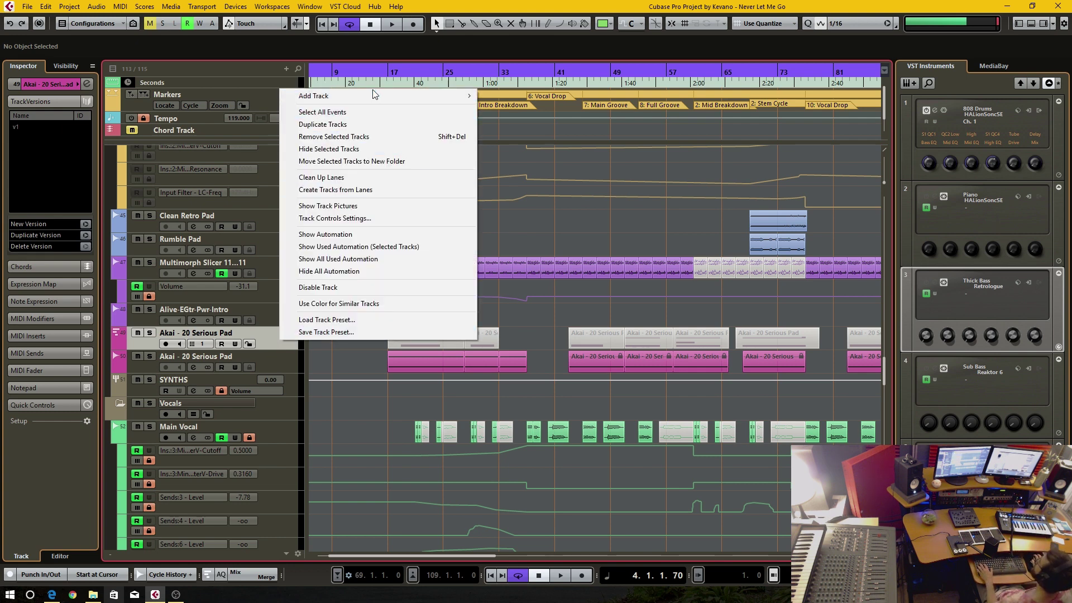
pyautogui.moveTo(403, 97)
pyautogui.click(525, 120)
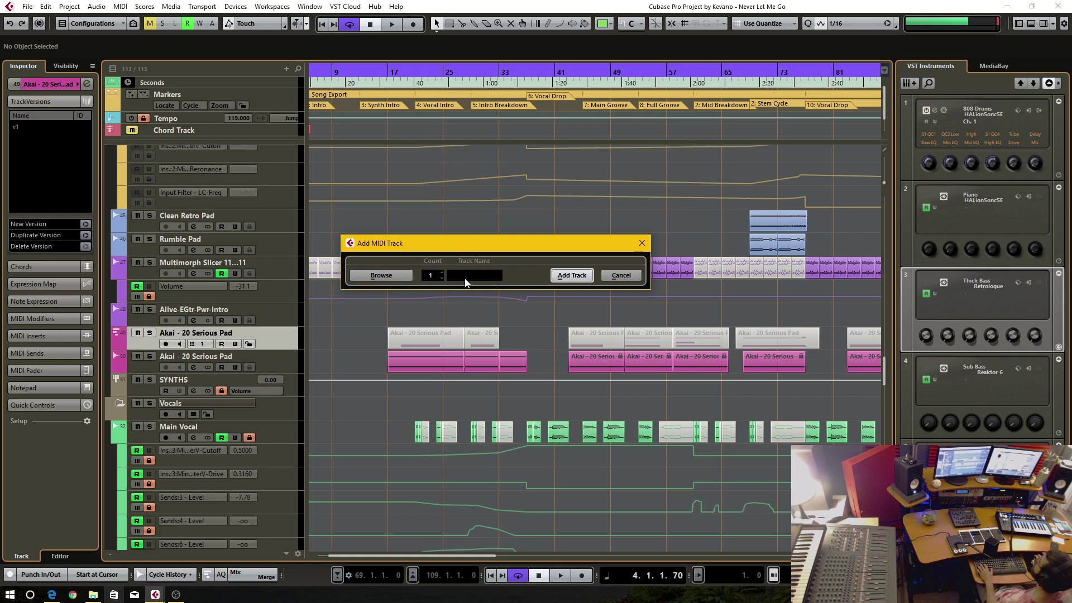
pyautogui.write('asdf')
pyautogui.press('Return')
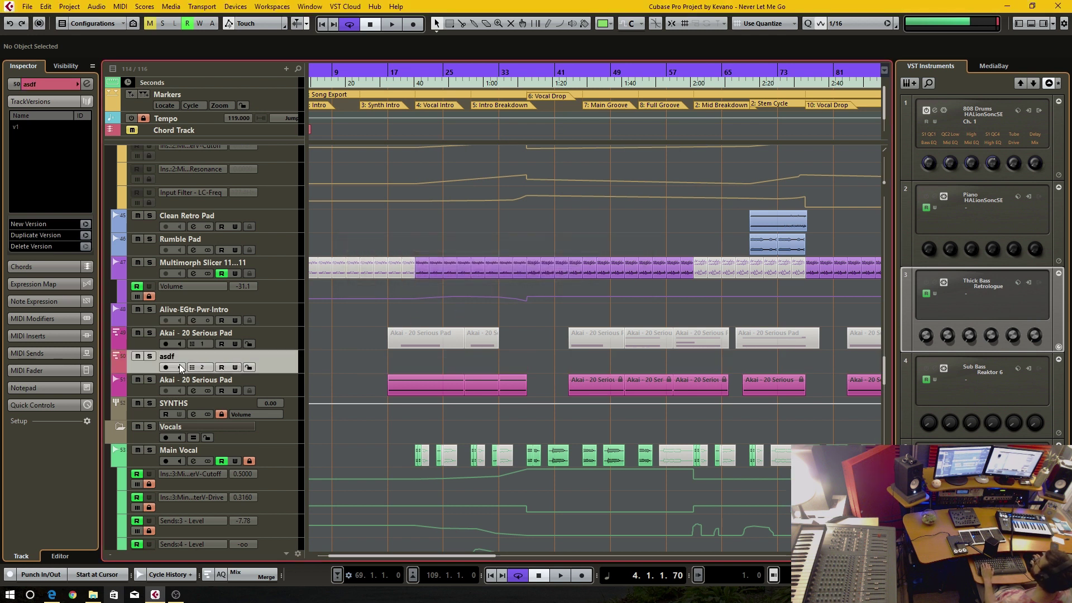
# Set the asdf track to MIDI channel 1, then briefly select and deselect the lower Akai parts.
pyautogui.click(207, 368)
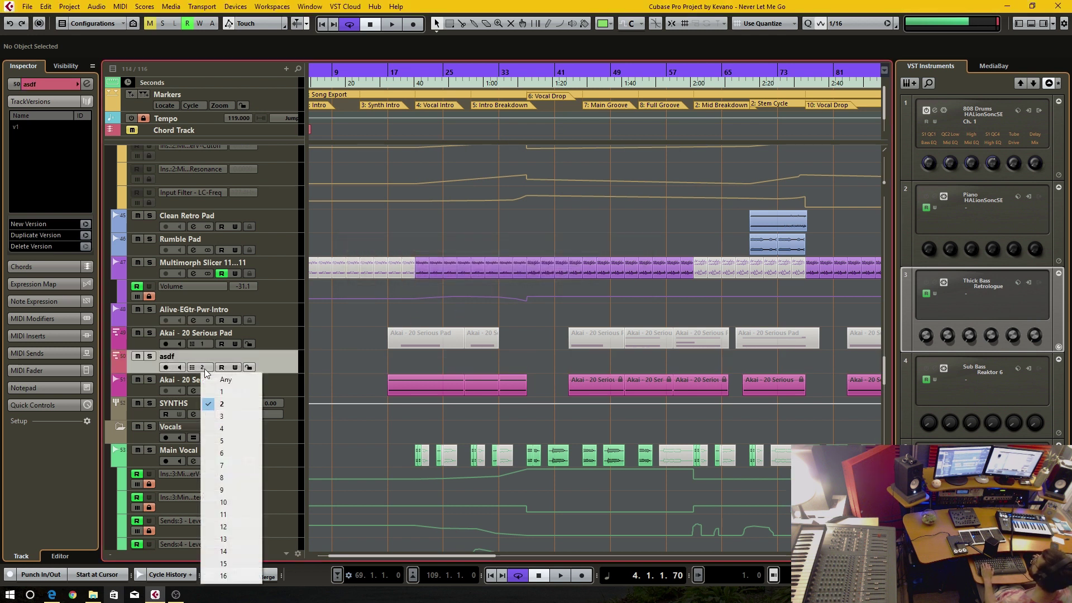
pyautogui.click(216, 390)
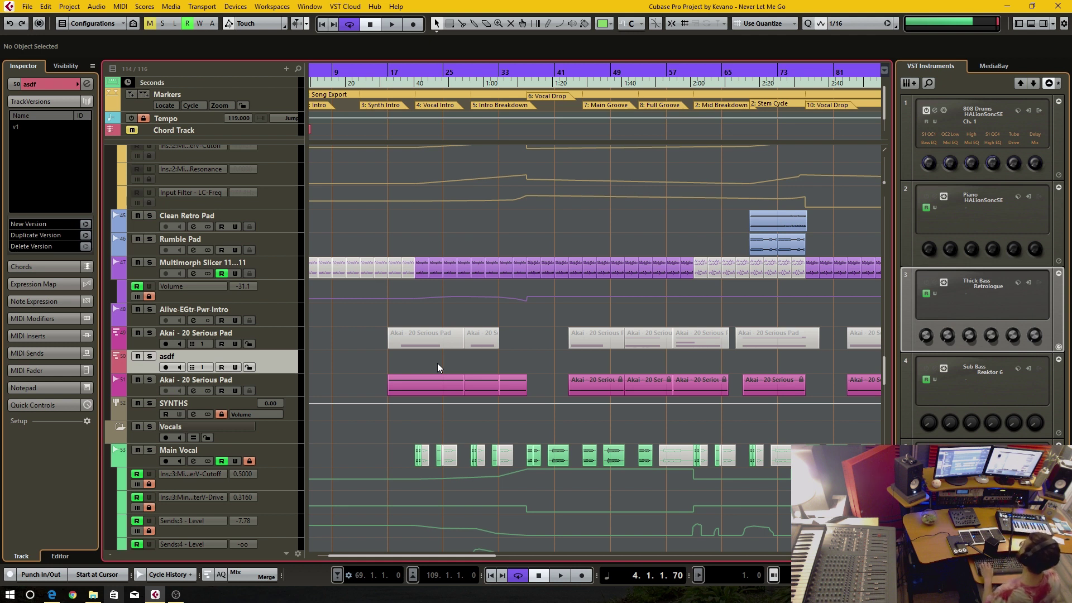
pyautogui.moveTo(377, 373); pyautogui.dragTo(519, 390)
pyautogui.click(494, 364)
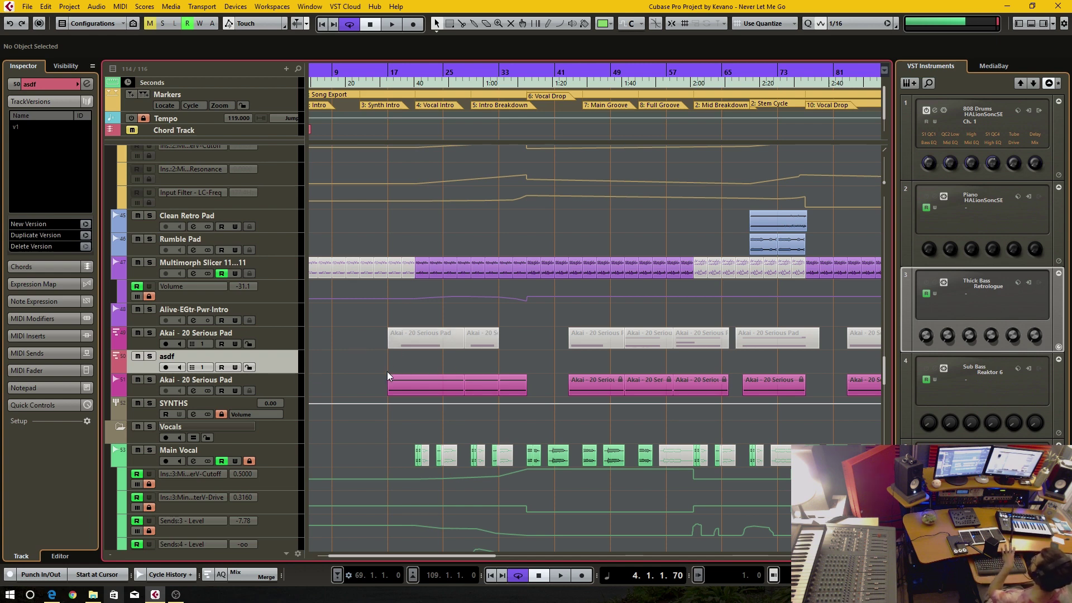
# Remove the empty asdf MIDI track through its track context menu.
pyautogui.click(457, 385)
pyautogui.rightClick(279, 357)
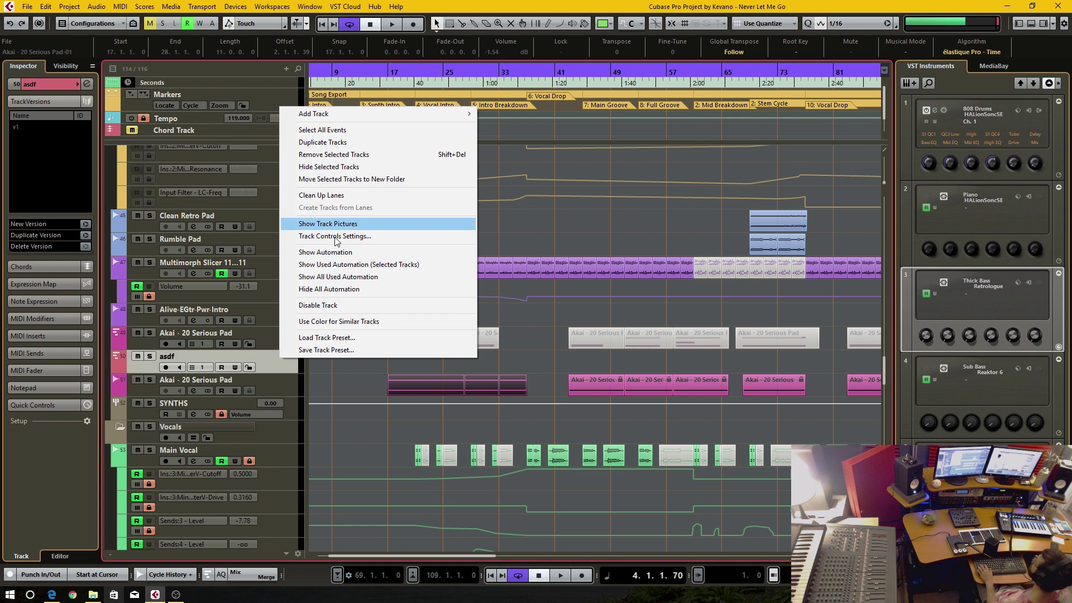
pyautogui.click(347, 381)
pyautogui.click(347, 381)
pyautogui.rightClick(289, 362)
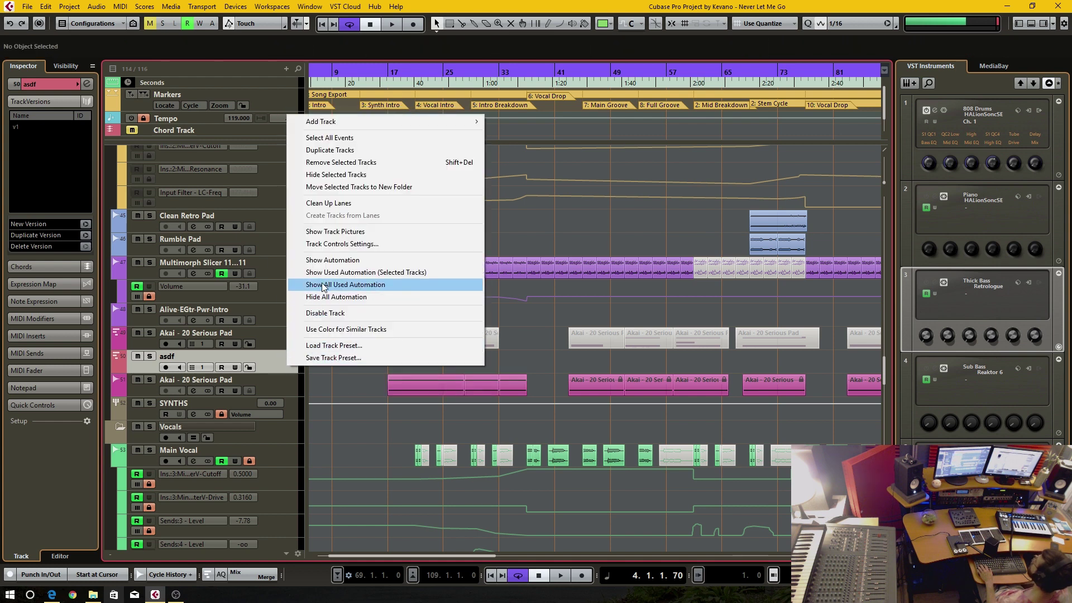
pyautogui.click(340, 162)
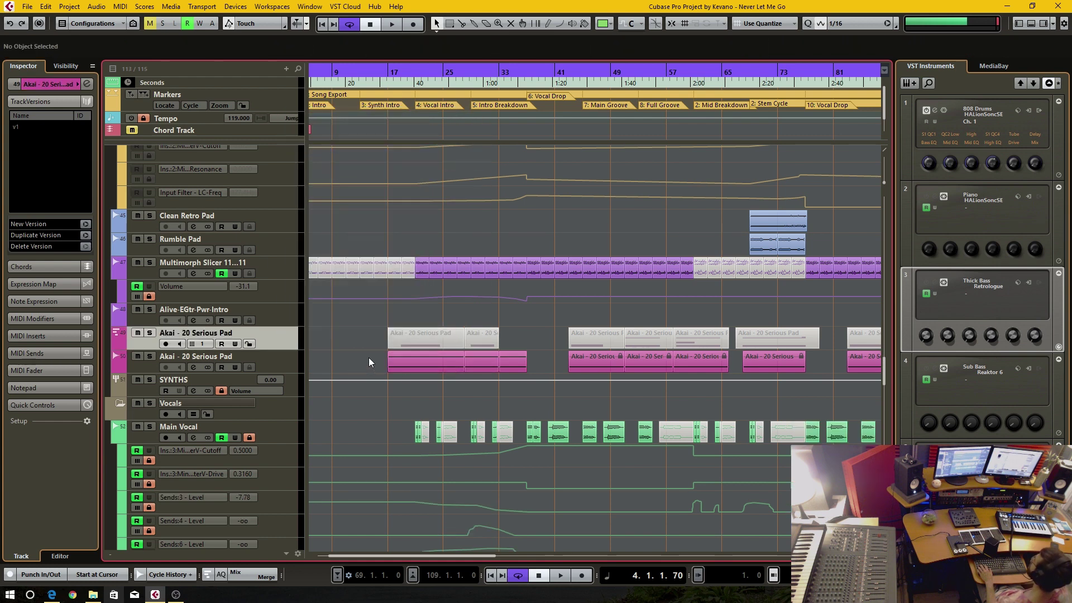
# Select the parts on the upper and lower Akai tracks to inspect them.
pyautogui.click(425, 335)
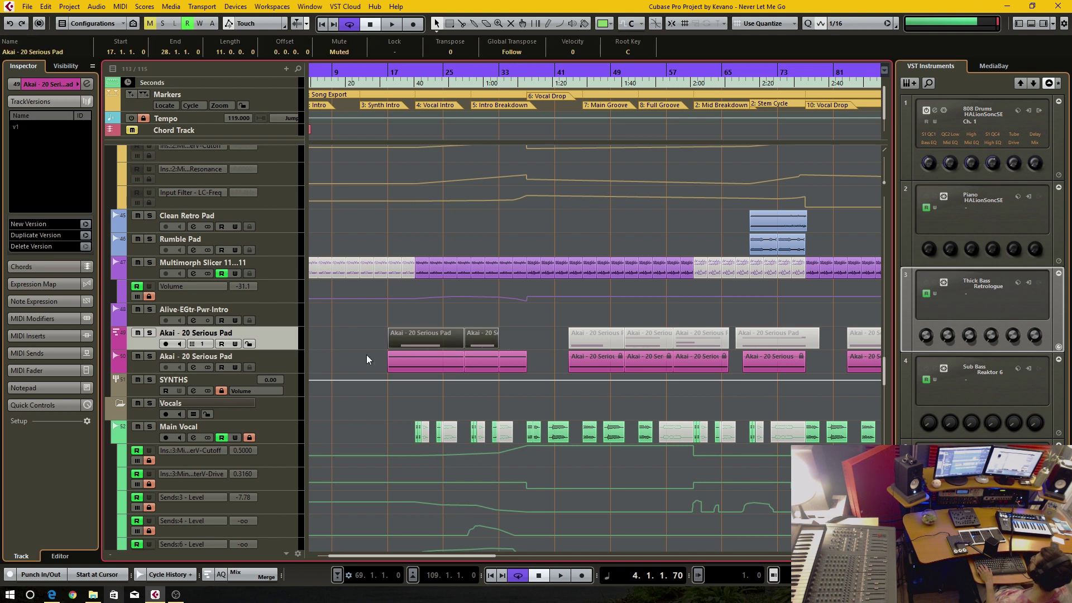
pyautogui.click(413, 364)
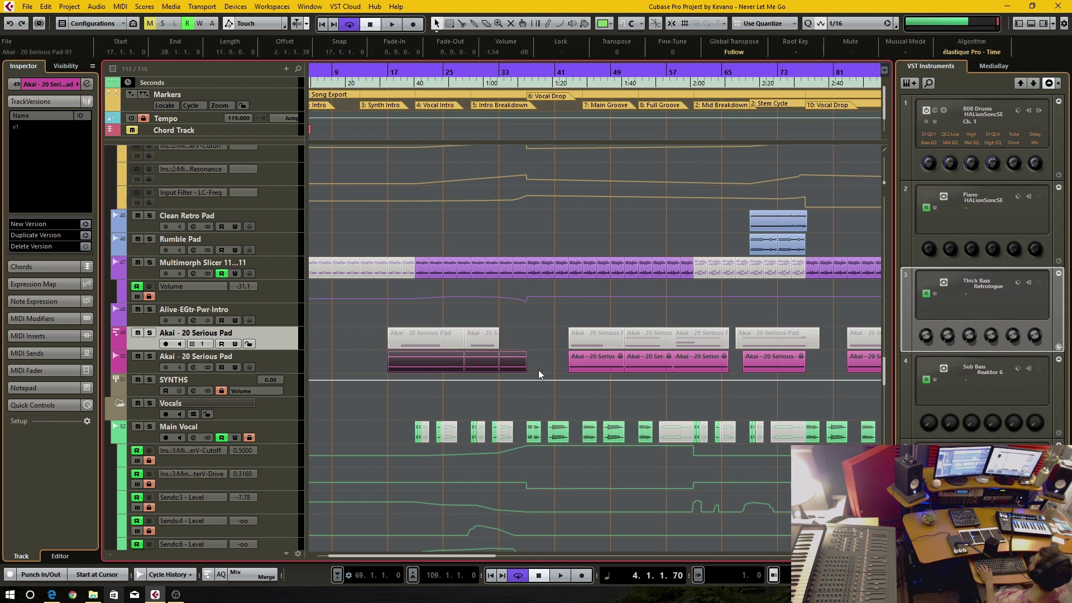
pyautogui.moveTo(378, 346); pyautogui.dragTo(505, 340)
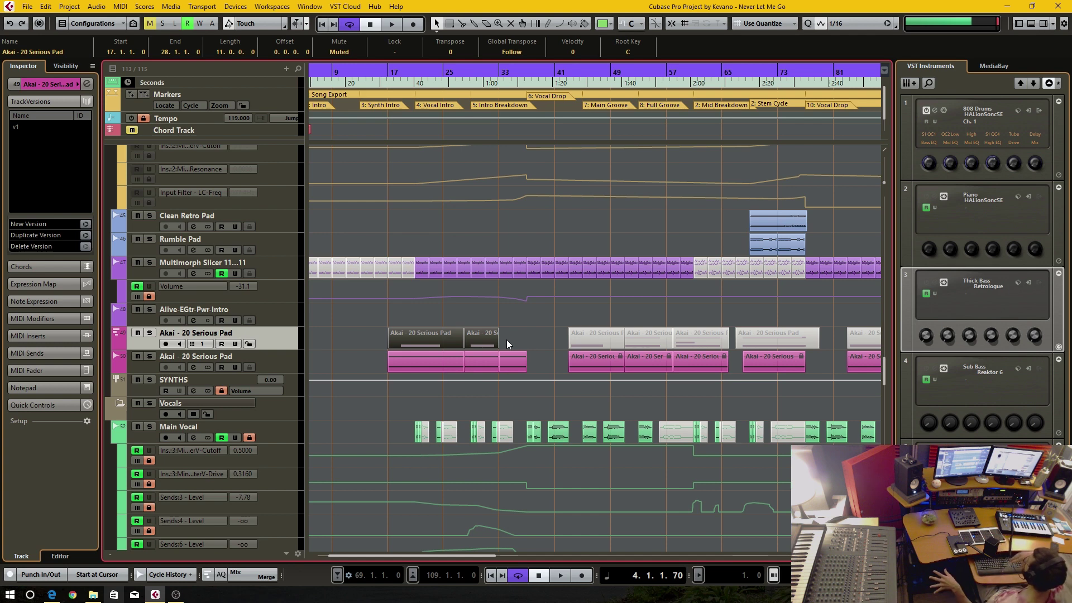
# Zoom out to the whole song and mute the upper Akai track's parts with the Mute tool.
pyautogui.click(507, 339)
pyautogui.press('g')
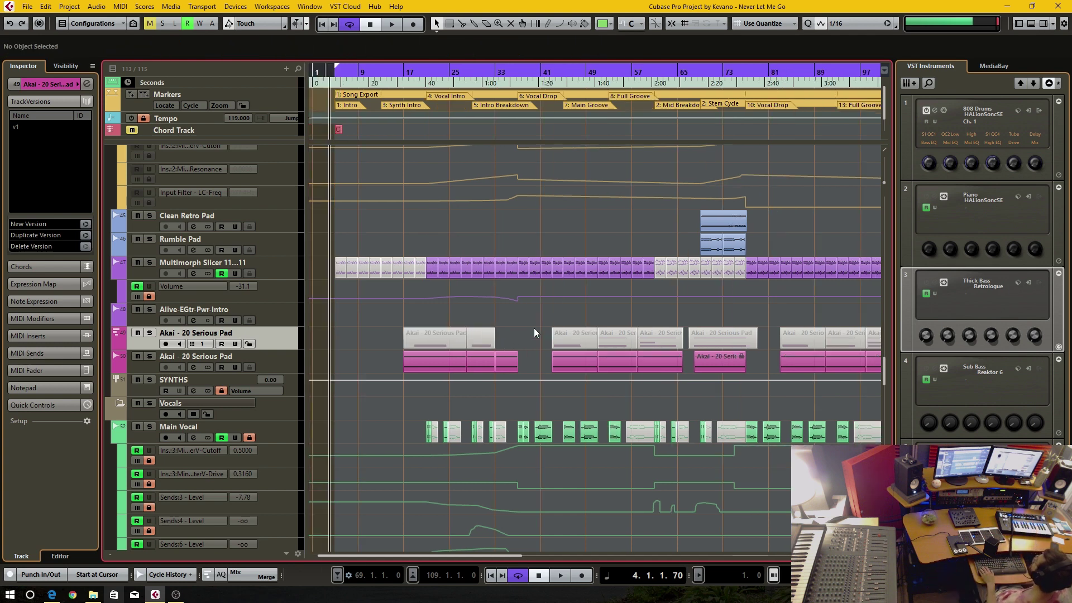
pyautogui.press('g')
pyautogui.rightClick(737, 344)
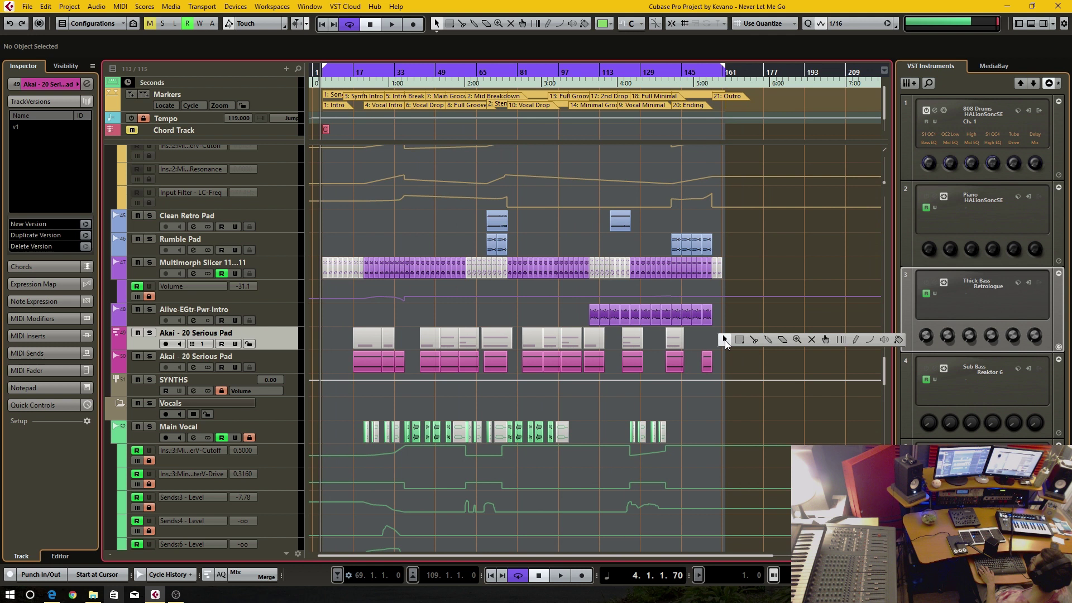
pyautogui.click(812, 339)
pyautogui.moveTo(709, 339); pyautogui.dragTo(342, 342)
pyautogui.rightClick(343, 343)
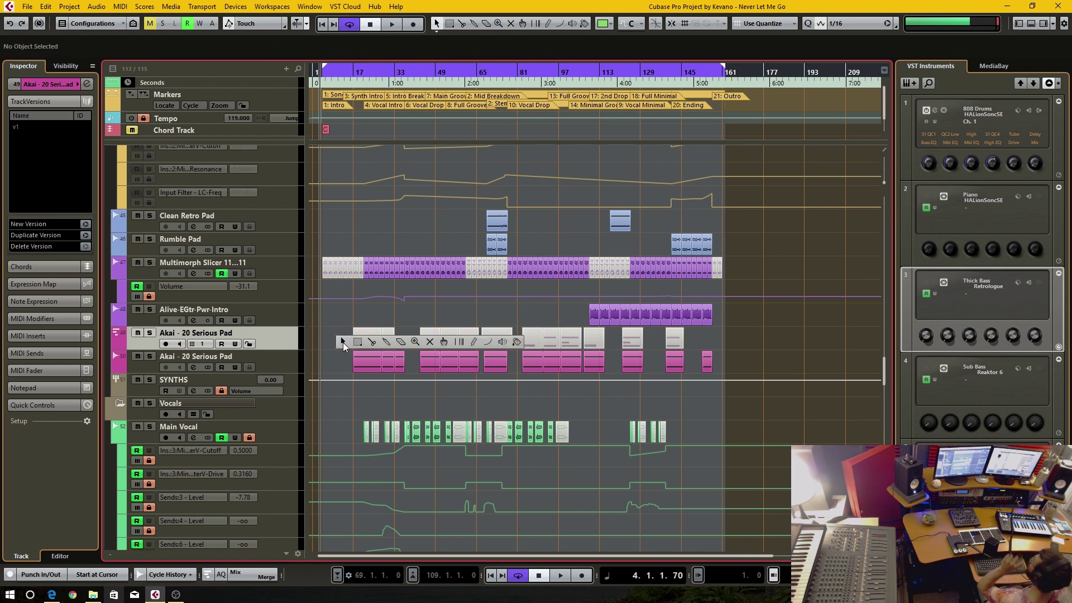
pyautogui.click(318, 328)
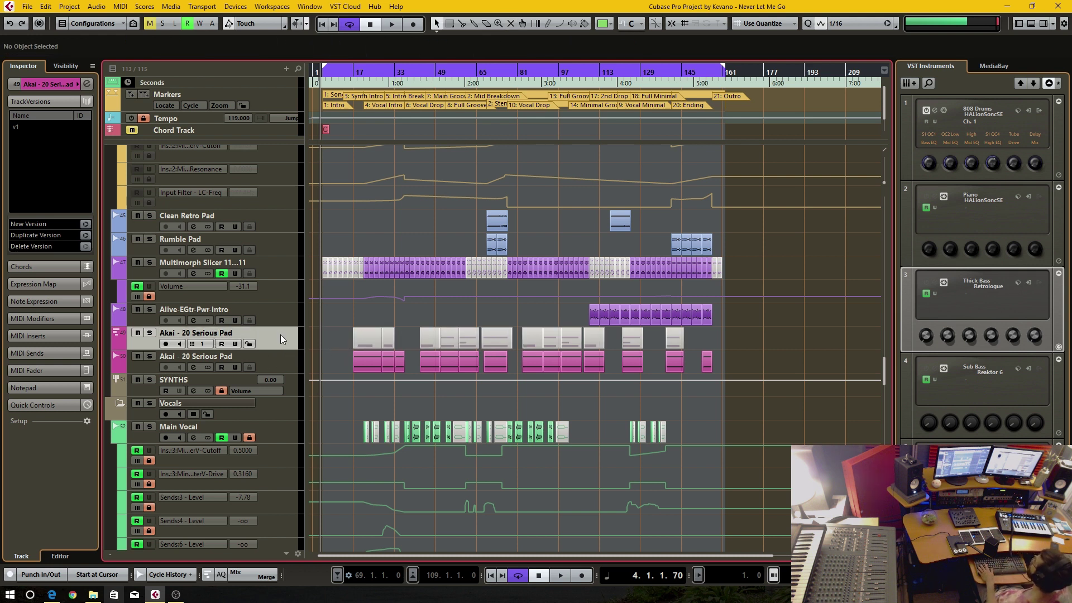
# Unmute the upper Akai parts and disable the upper Akai - 20 Serious Pad track.
pyautogui.rightClick(719, 342)
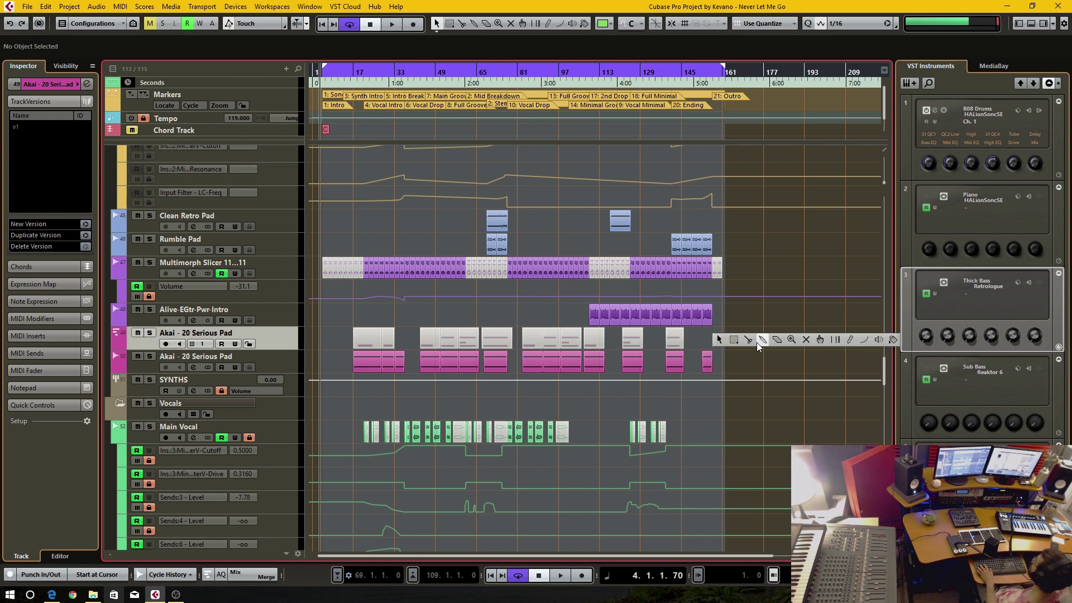
pyautogui.click(805, 341)
pyautogui.moveTo(709, 340); pyautogui.dragTo(351, 339)
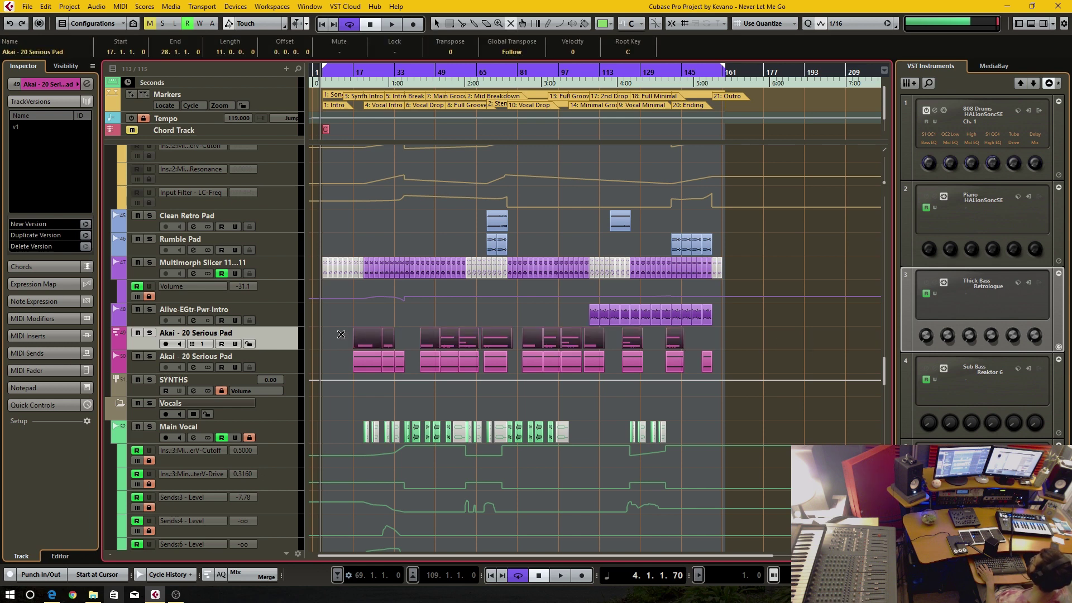
pyautogui.rightClick(284, 336)
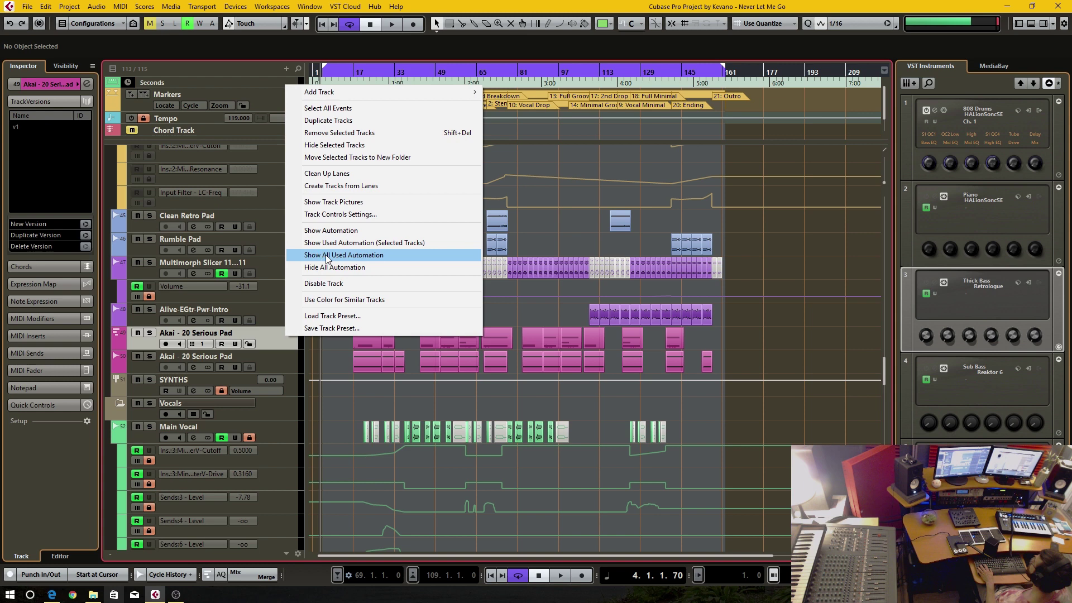
pyautogui.click(324, 283)
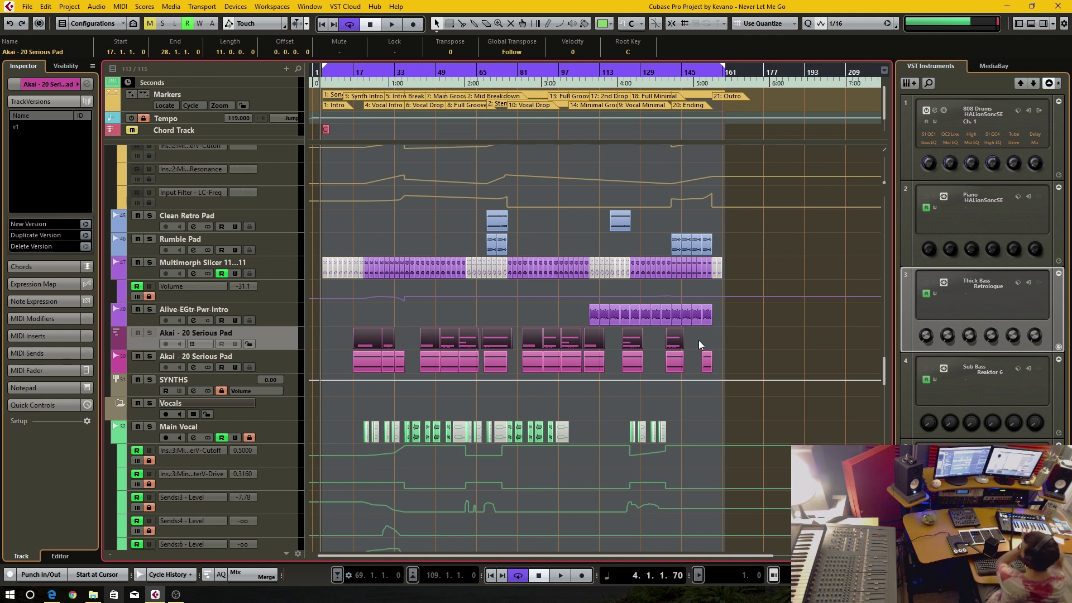
pyautogui.moveTo(342, 364); pyautogui.dragTo(718, 365)
# Open the Akai - 20 Serious Pad track's Edit Channel Settings, then close that window.
pyautogui.click(738, 363)
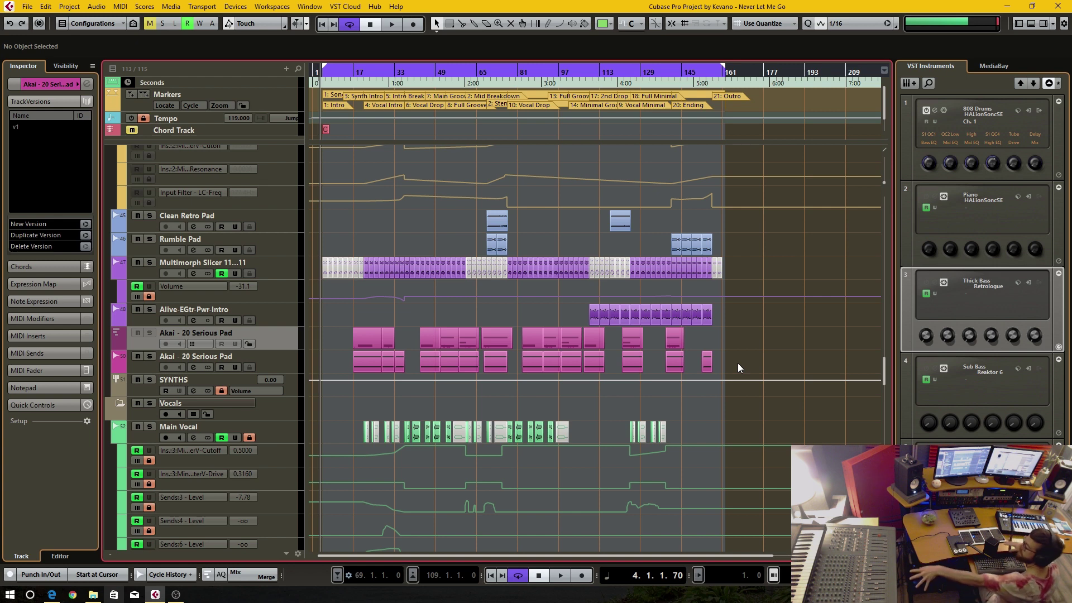
pyautogui.click(196, 366)
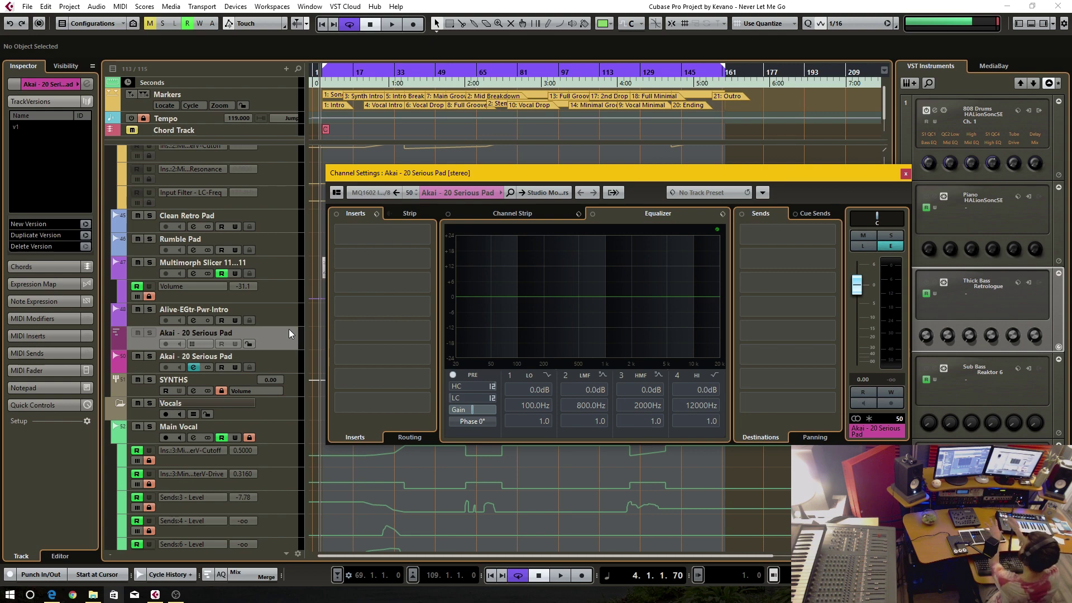
pyautogui.click(896, 247)
pyautogui.press('F3')
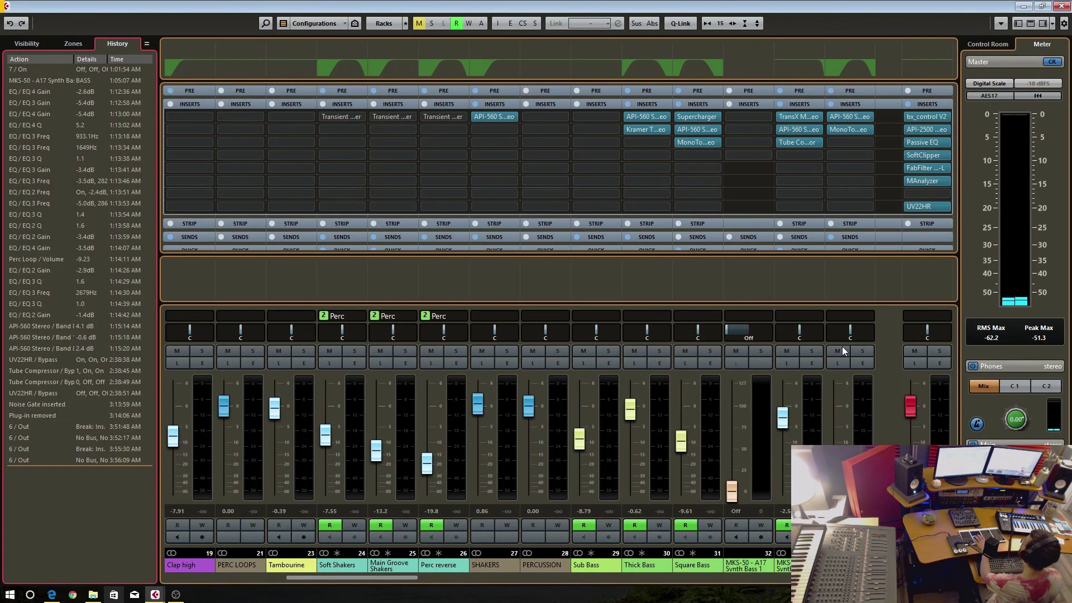
pyautogui.click(626, 580)
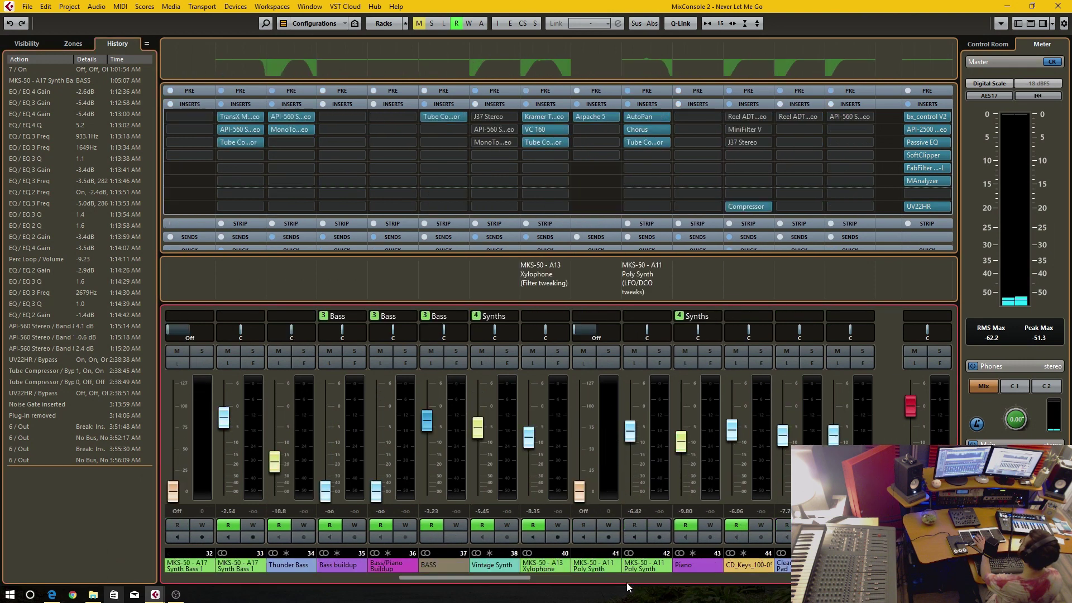
pyautogui.hscroll(2, 626, 582)
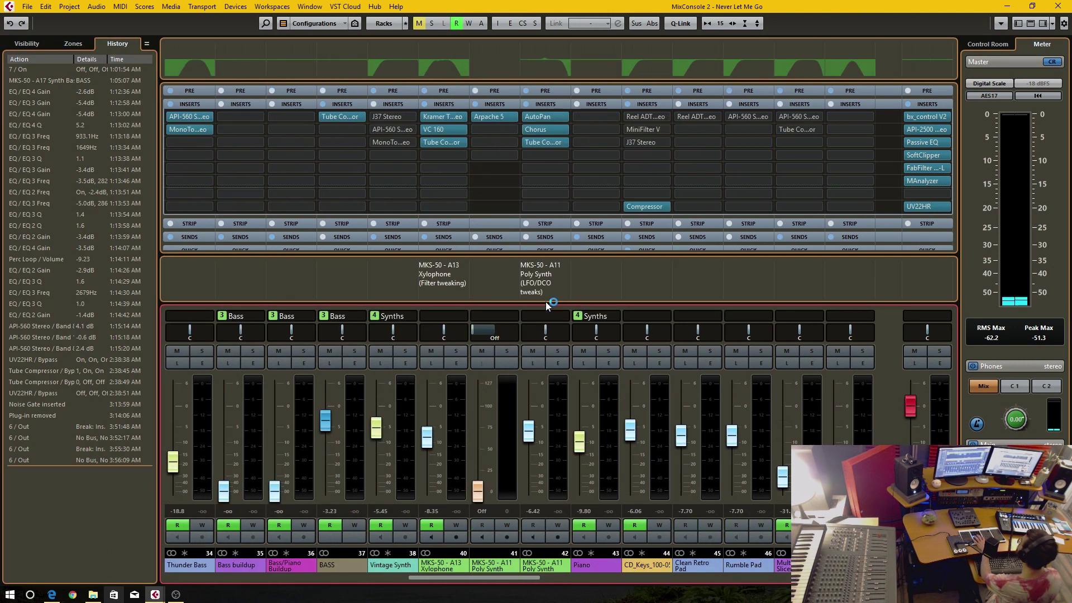
pyautogui.click(551, 266)
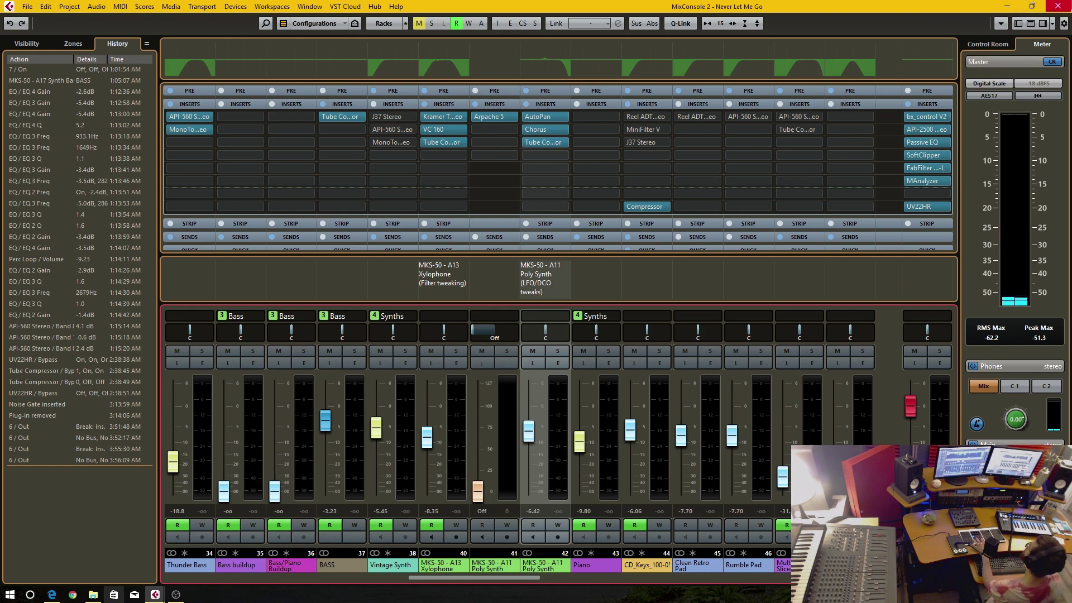
pyautogui.click(1058, 7)
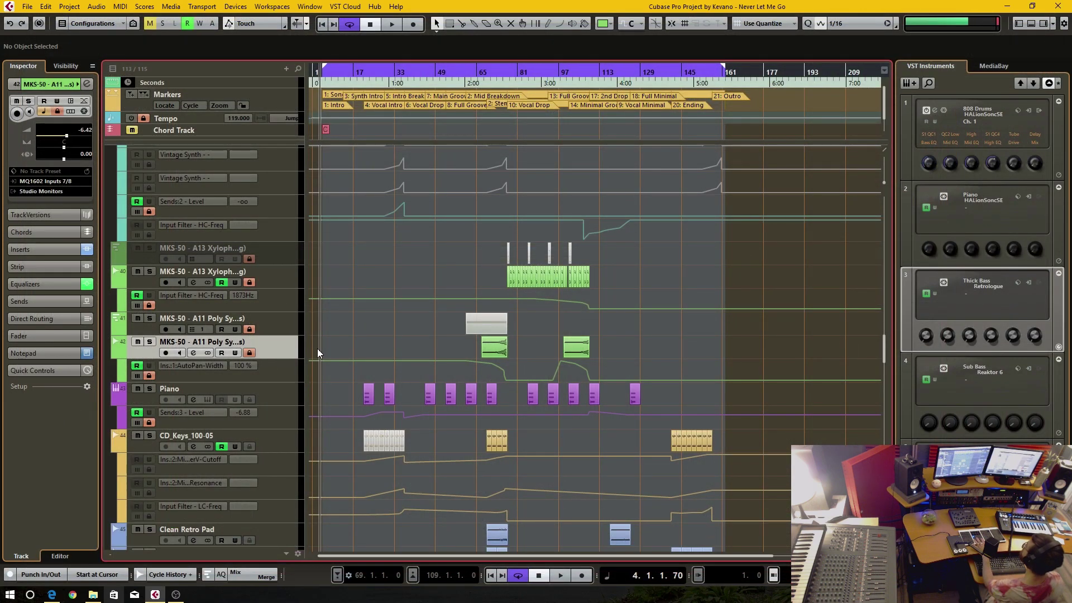
# Select the MKS-50 - A11 Poly Synth track and check its muted DCO tweaks part.
pyautogui.click(276, 329)
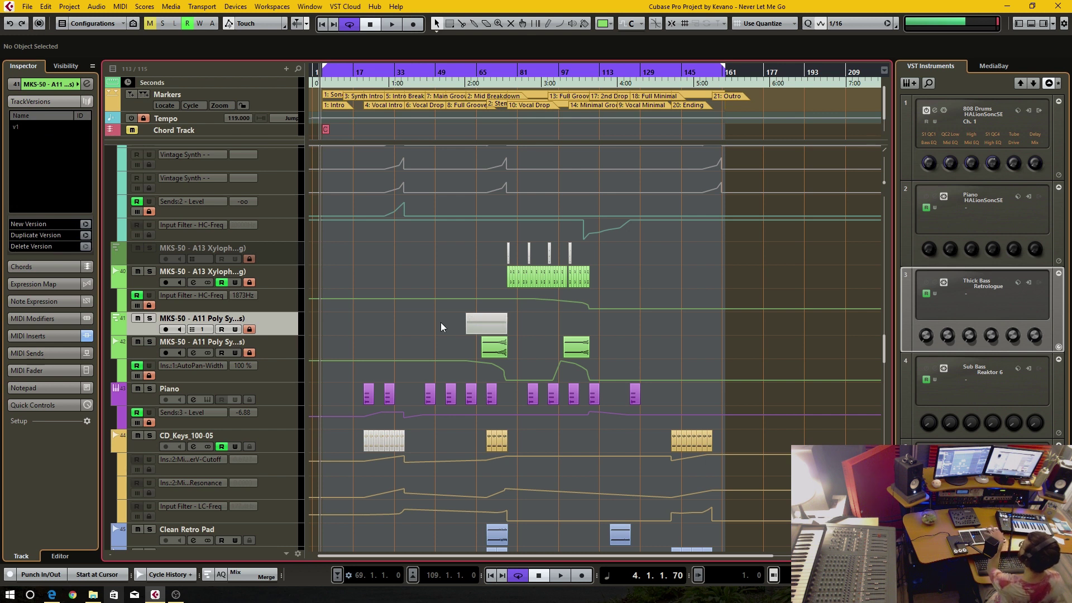
pyautogui.click(481, 322)
pyautogui.click(431, 353)
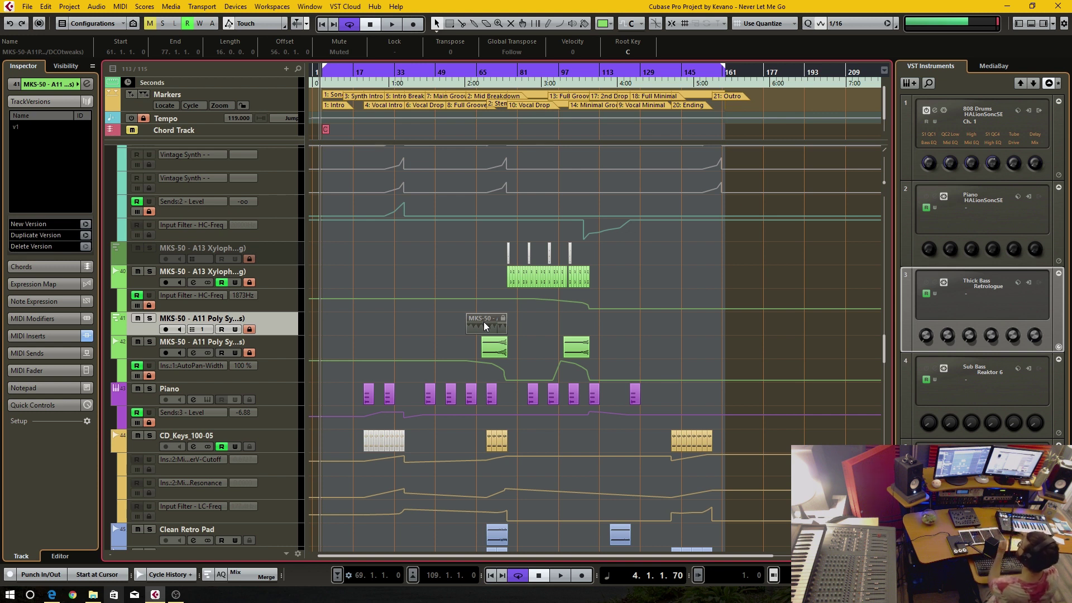
pyautogui.click(453, 322)
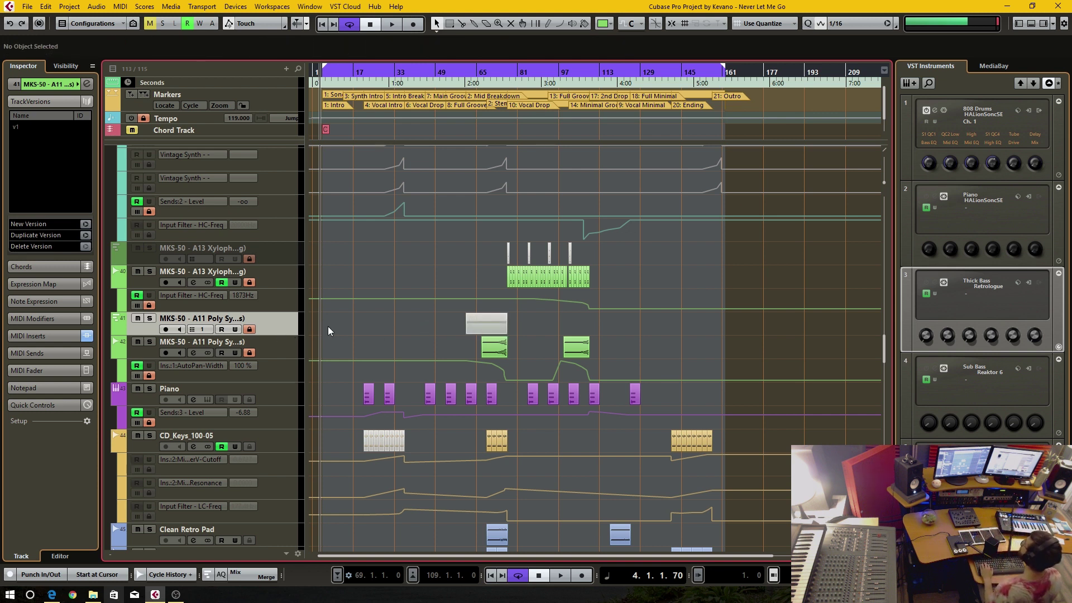
# Disable the MKS-50 - A11 Poly Synth track, then bring up the Steinberg help page.
pyautogui.rightClick(257, 324)
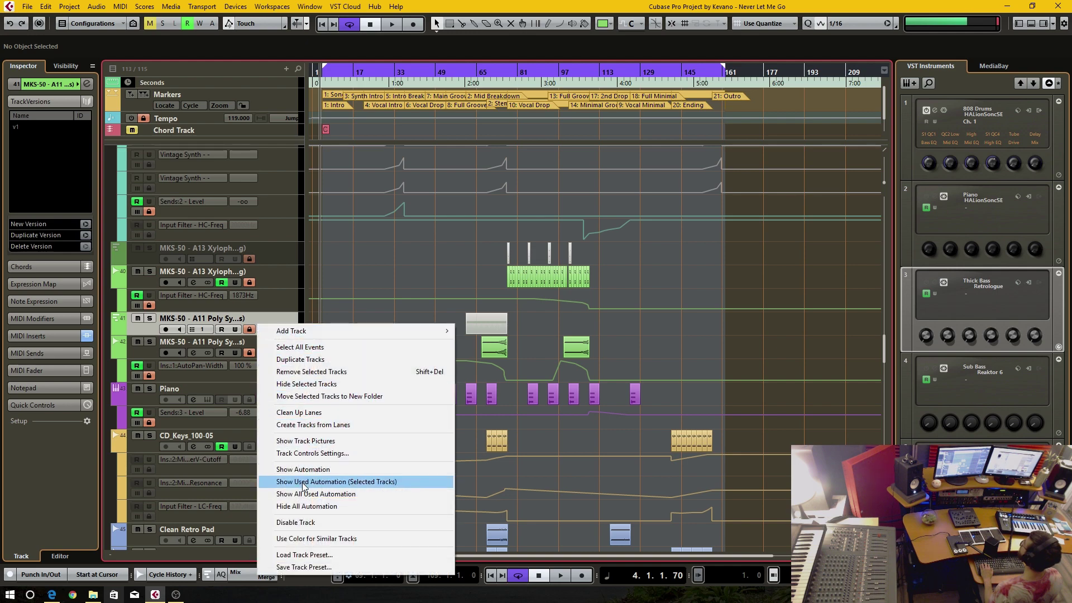
pyautogui.click(304, 522)
pyautogui.scroll(-5, 431, 354)
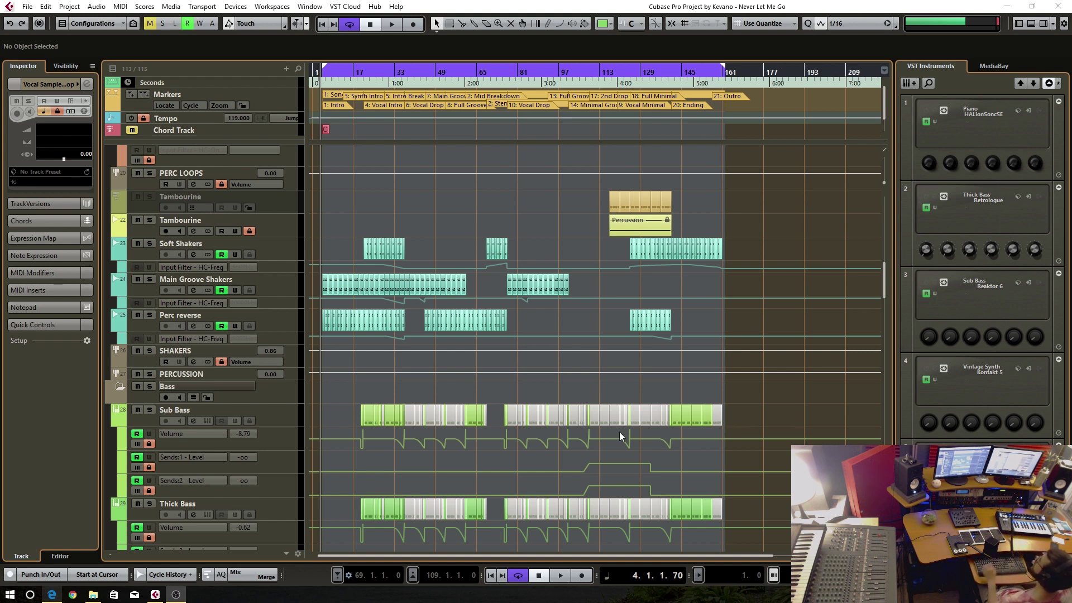
pyautogui.click(54, 596)
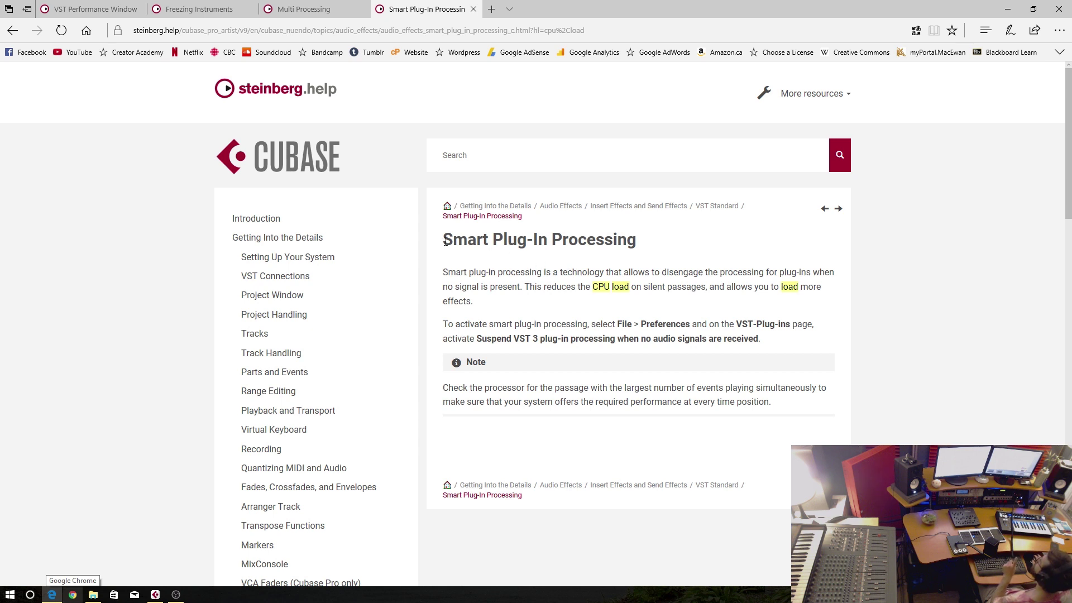
# Read the Smart Plug-In Processing title and Suspend VST 3 instruction, then minimize the browser.
pyautogui.moveTo(445, 240); pyautogui.dragTo(636, 242)
pyautogui.click(662, 247)
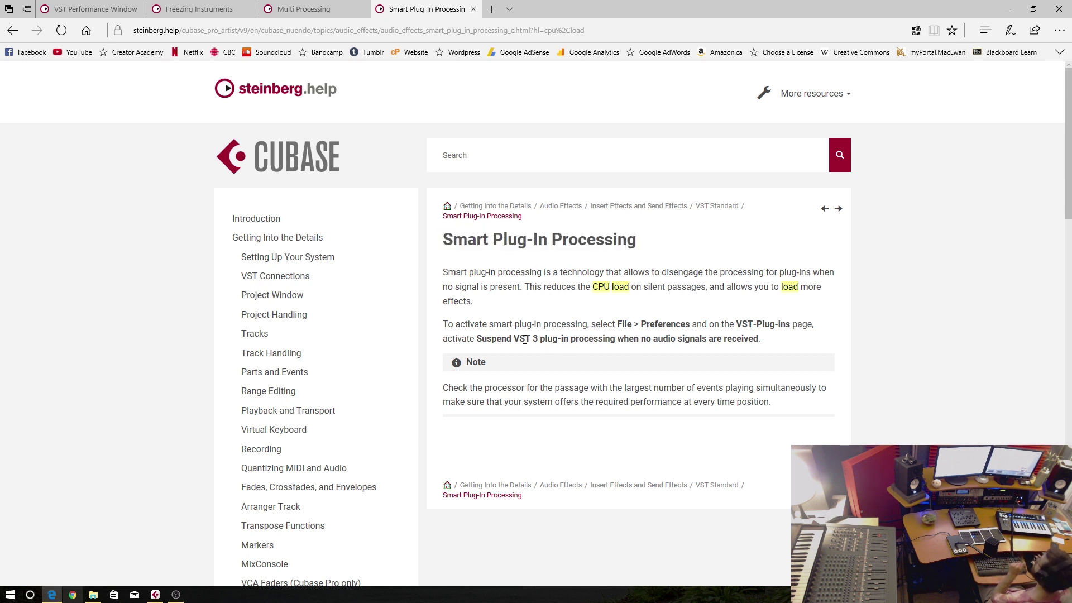
pyautogui.moveTo(477, 338); pyautogui.dragTo(780, 342)
pyautogui.click(783, 346)
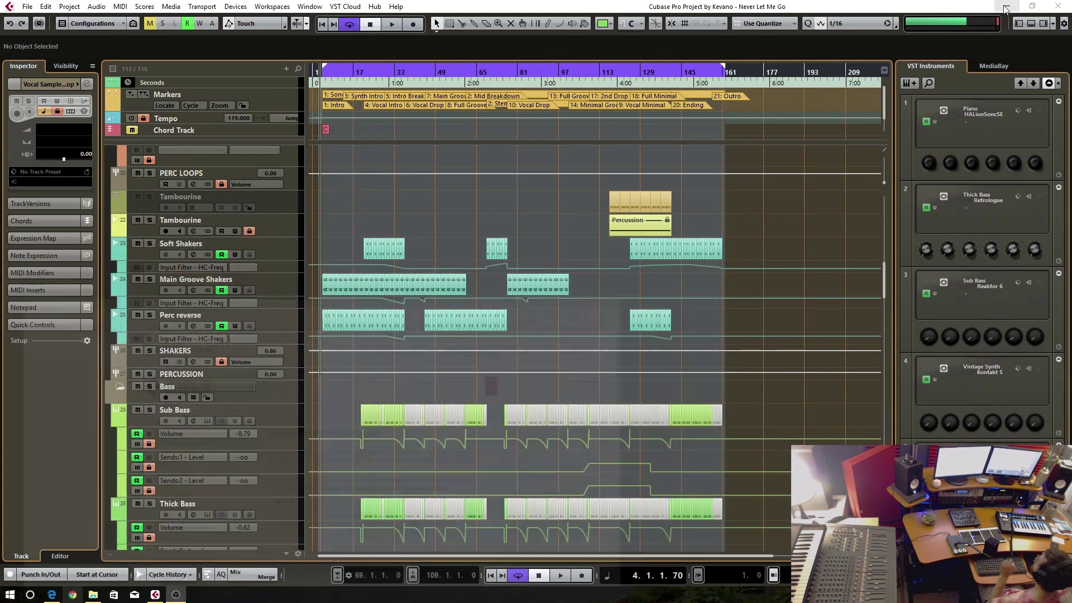
pyautogui.click(1008, 8)
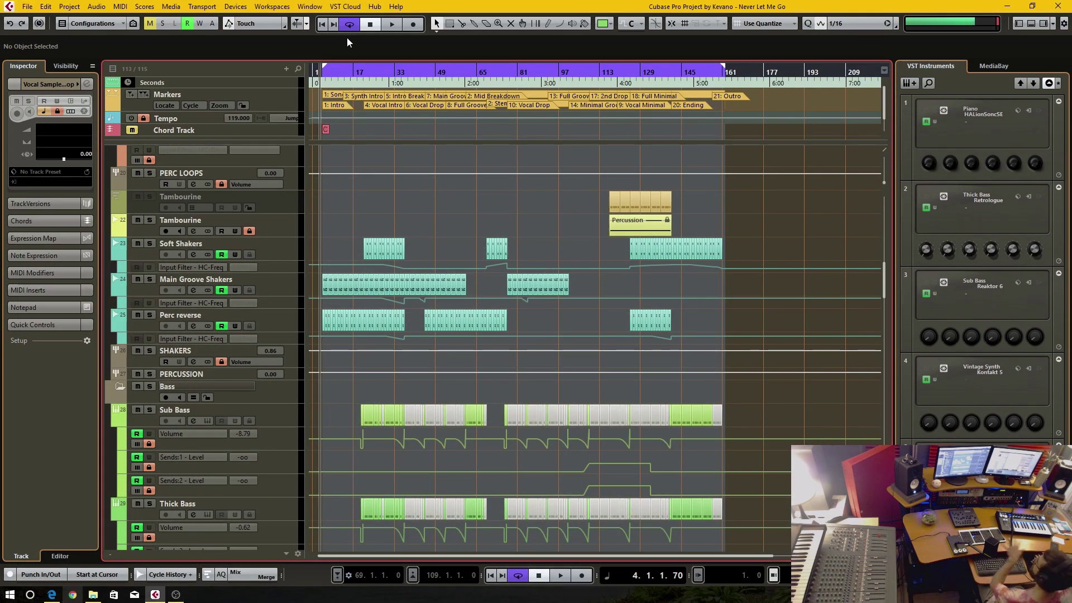
# In Preferences > VST > Plug-ins, leave 'Suspend VST 3 plug-in processing when no audio signals are received' enabled.
pyautogui.click(27, 7)
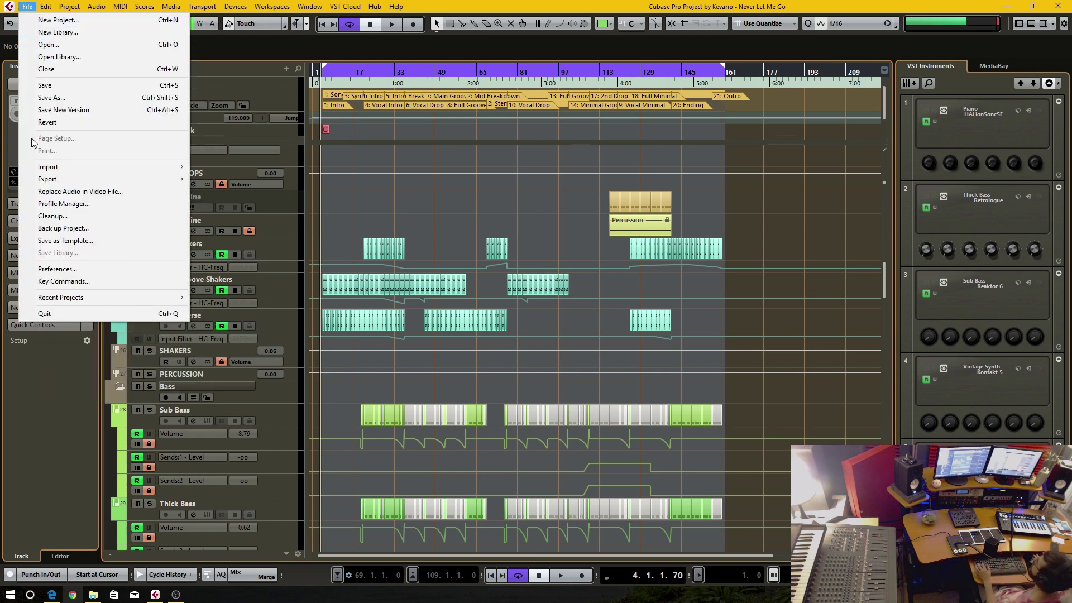
pyautogui.click(54, 271)
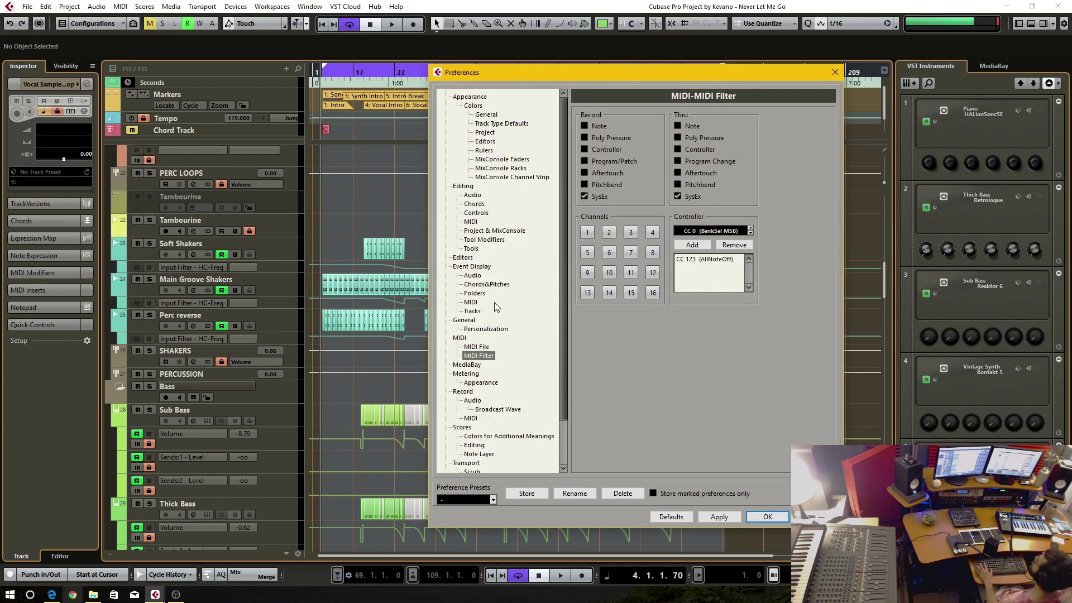
pyautogui.scroll(-2, 497, 305)
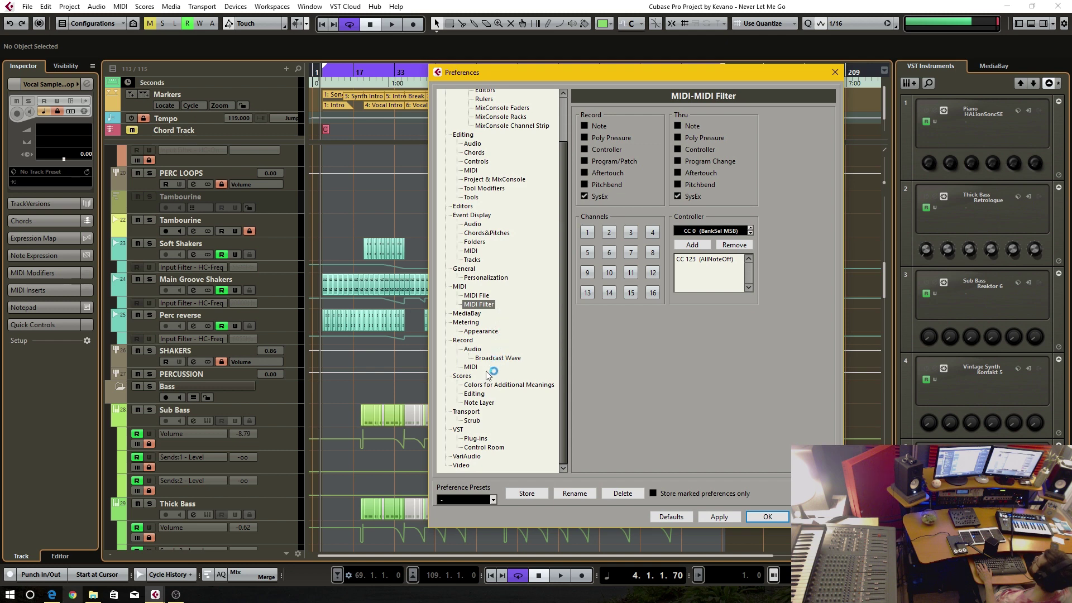
pyautogui.click(459, 430)
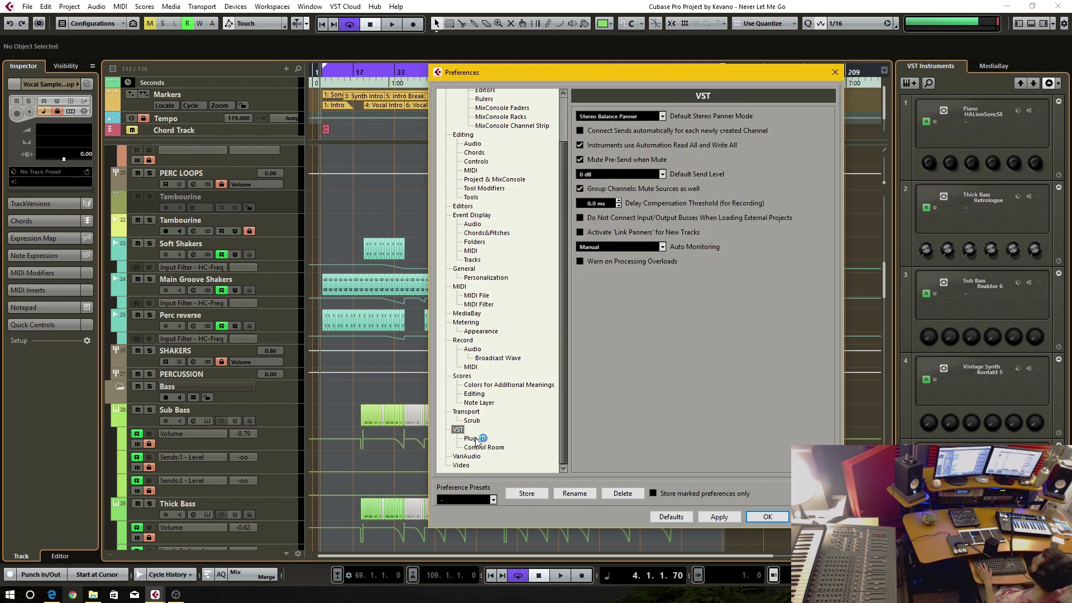
pyautogui.click(476, 439)
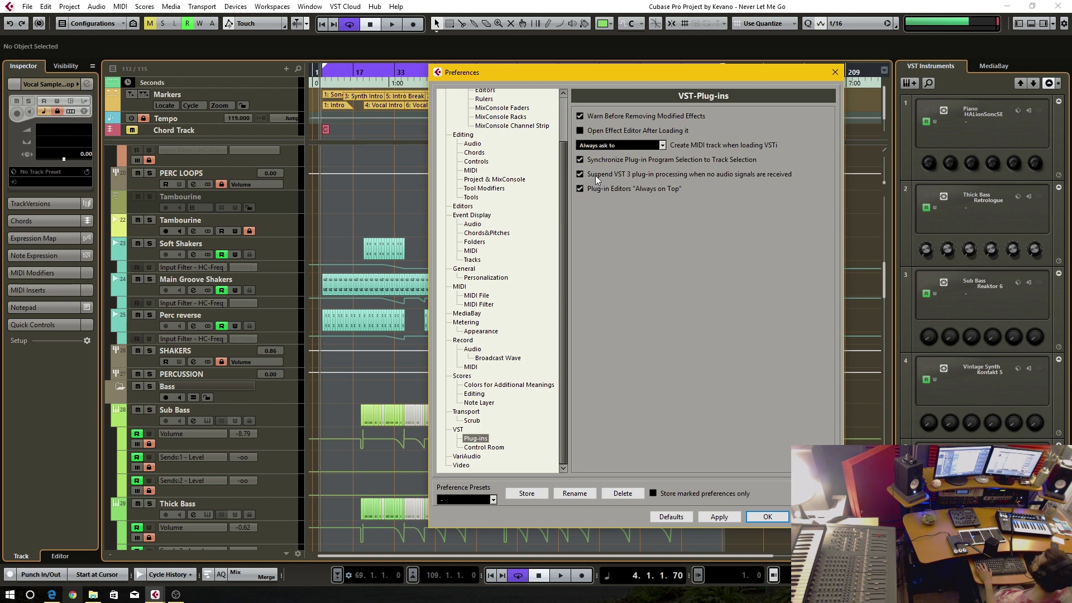
pyautogui.click(581, 175)
pyautogui.click(582, 176)
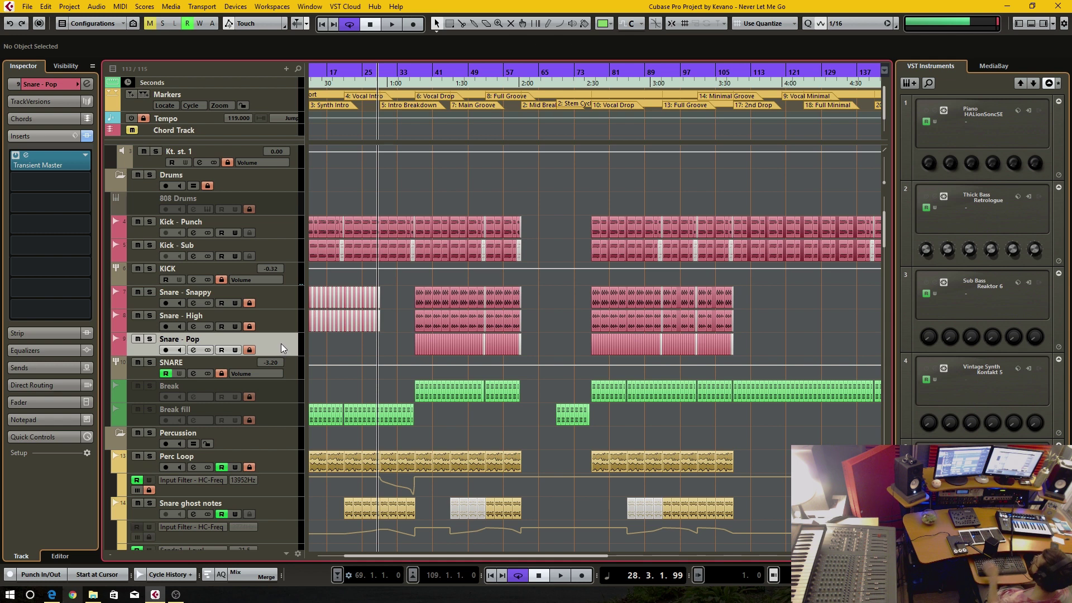
pyautogui.click(62, 157)
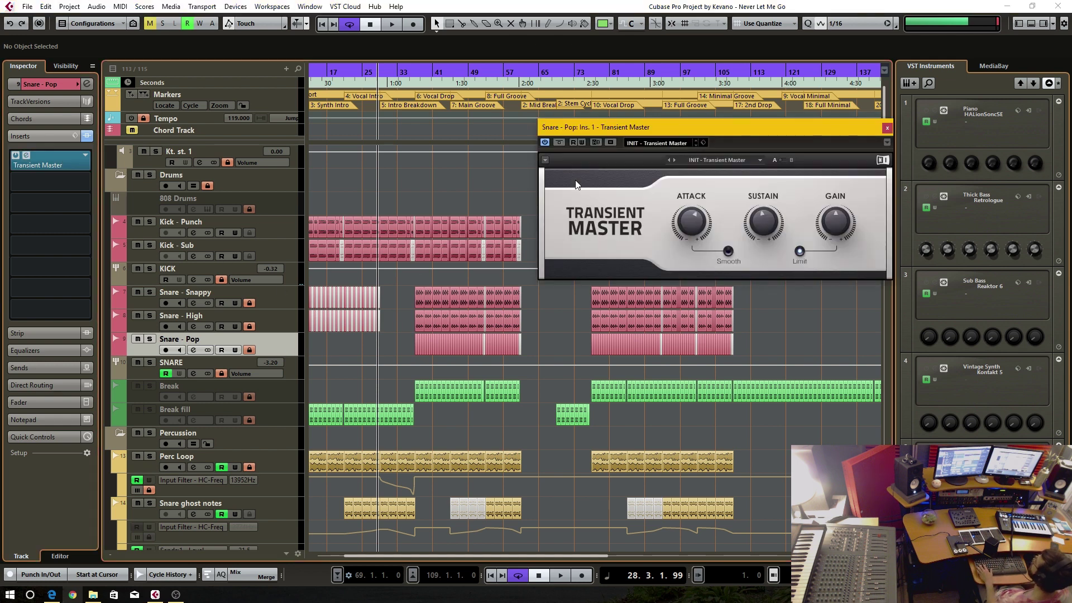
pyautogui.moveTo(670, 126); pyautogui.dragTo(691, 293)
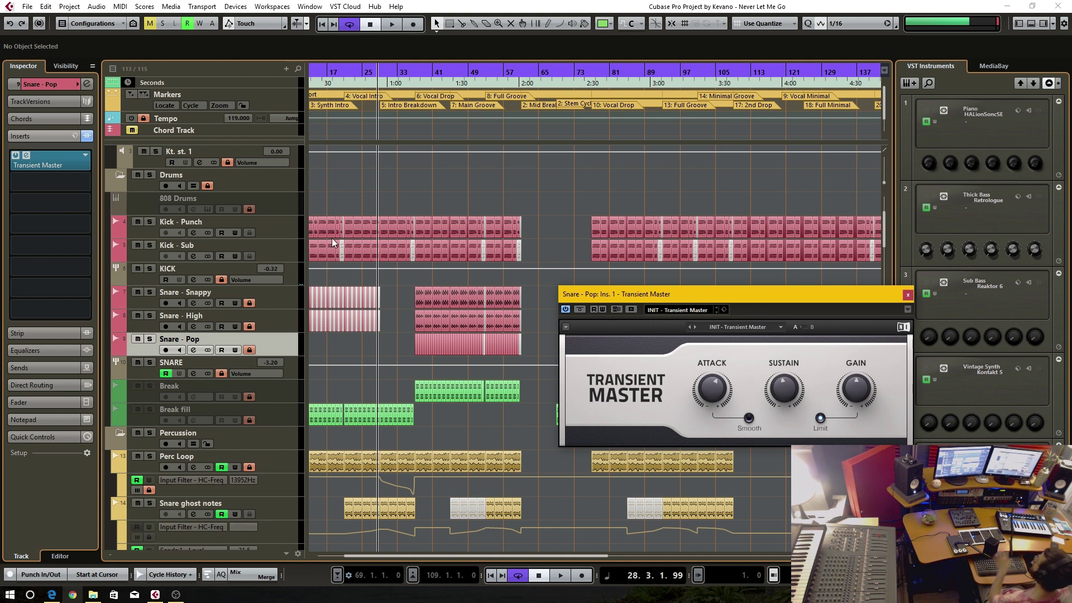
pyautogui.moveTo(323, 77); pyautogui.dragTo(374, 77)
pyautogui.scroll(2, 415, 348)
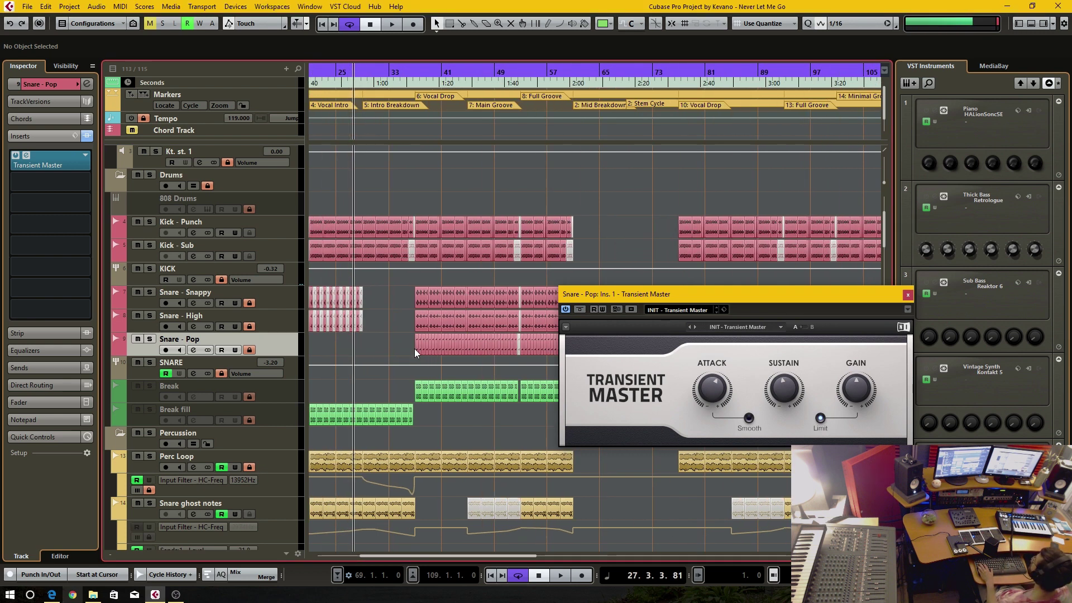
pyautogui.moveTo(667, 309); pyautogui.dragTo(639, 314)
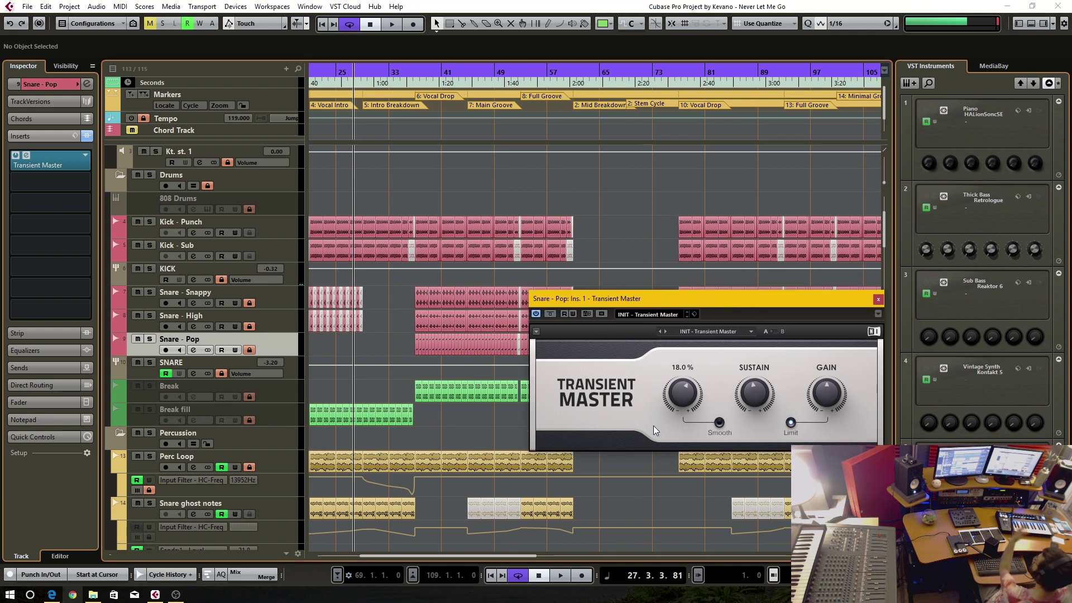
pyautogui.moveTo(731, 297); pyautogui.dragTo(739, 296)
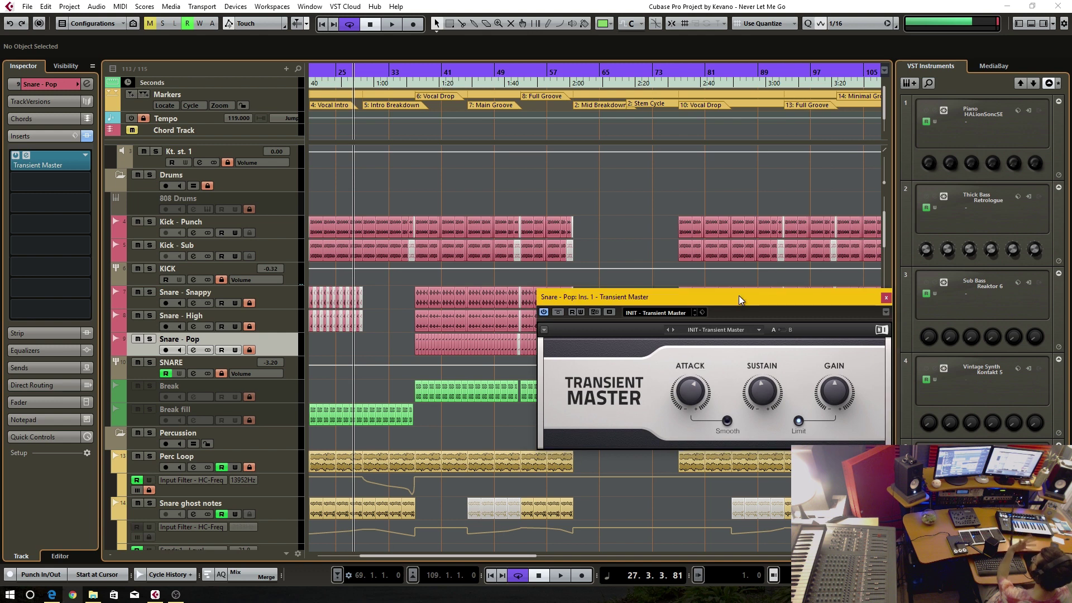
pyautogui.click(415, 82)
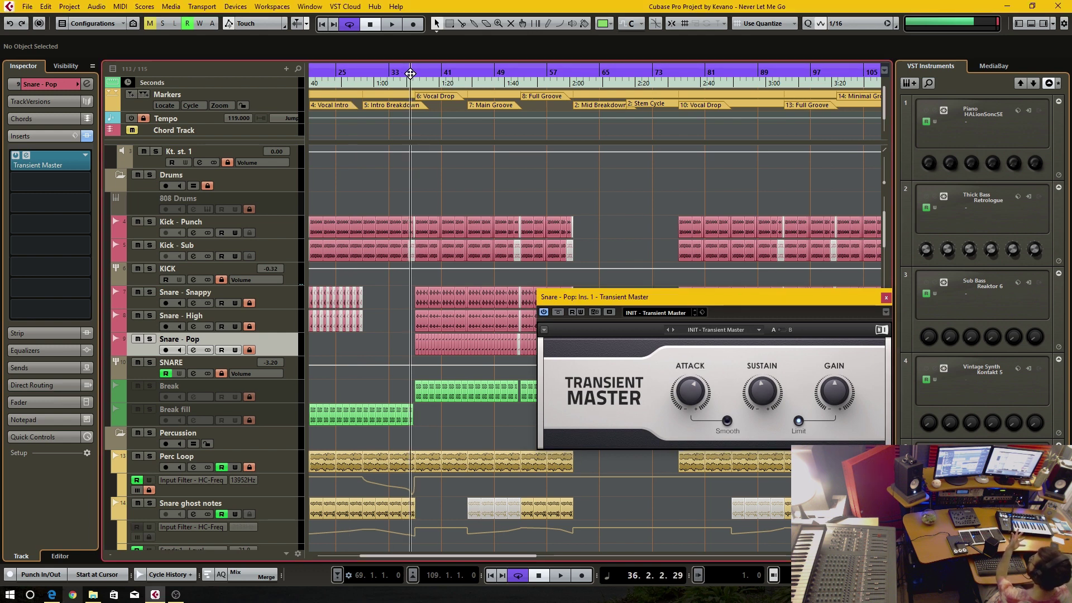